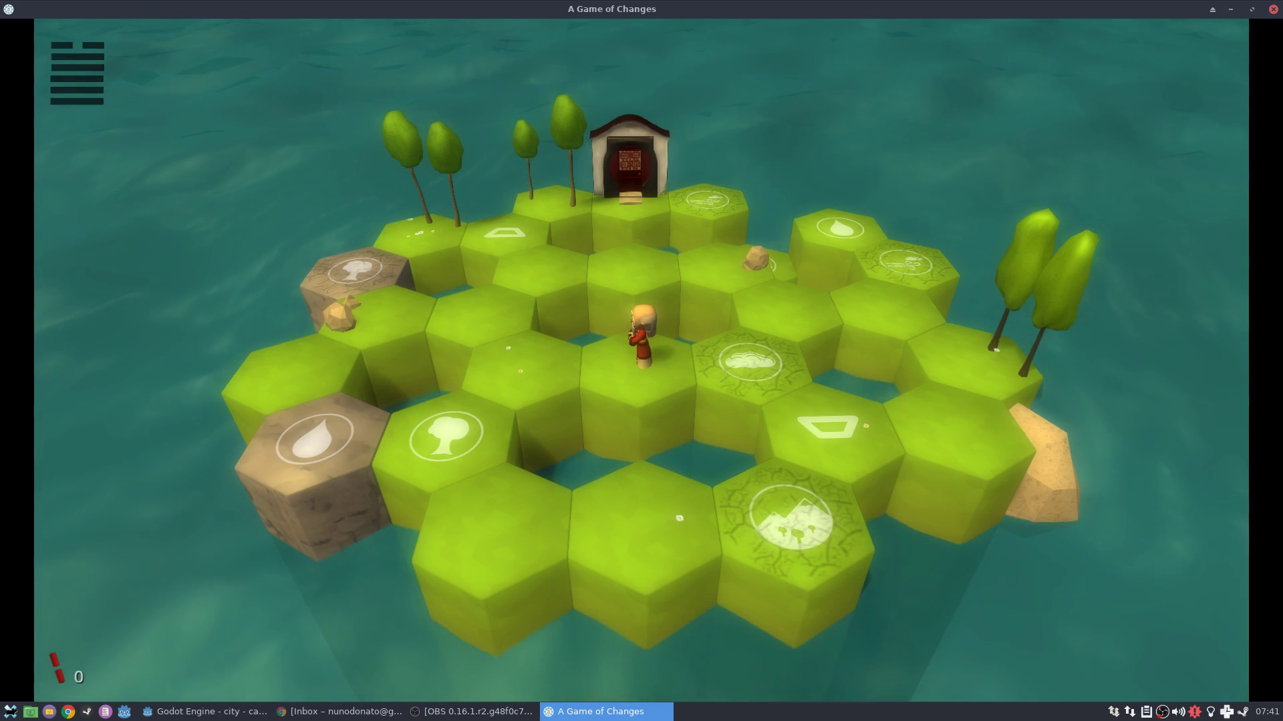
Step: Leave the running game and examine how the Spatial node and its child Camera are placed around the cube
key("Escape")
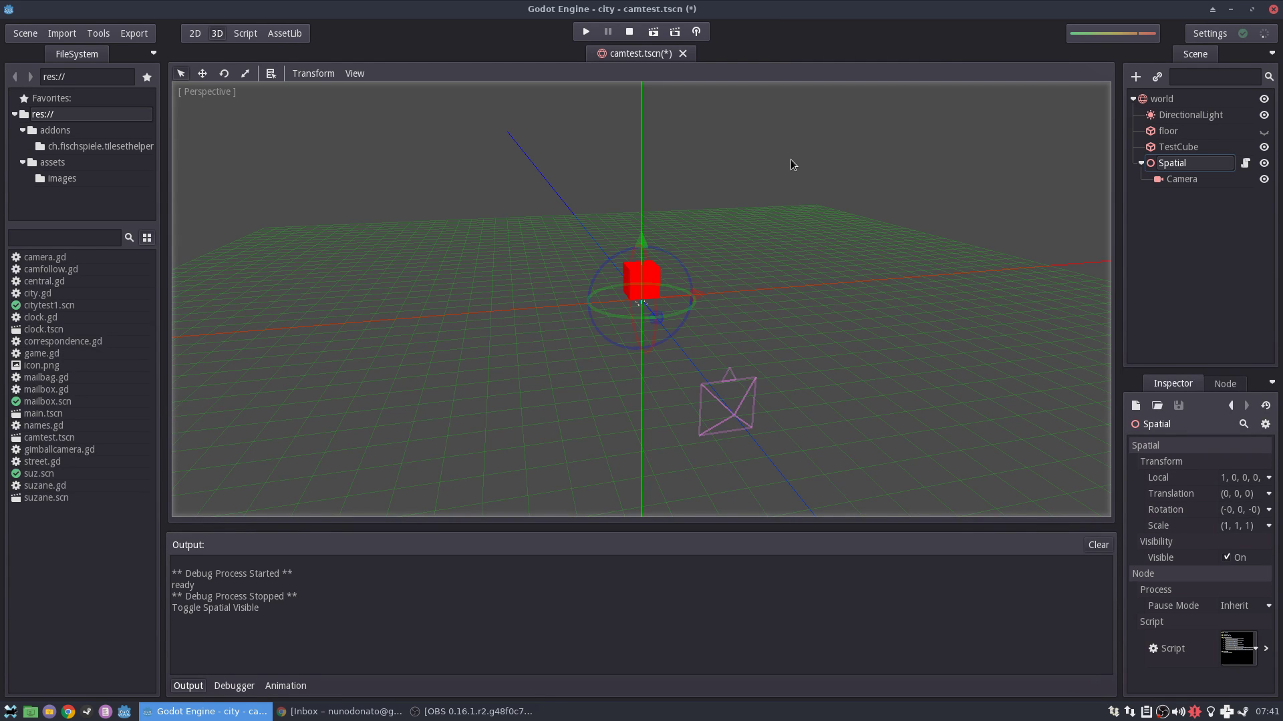
middle_click_drag(791, 164, 796, 173)
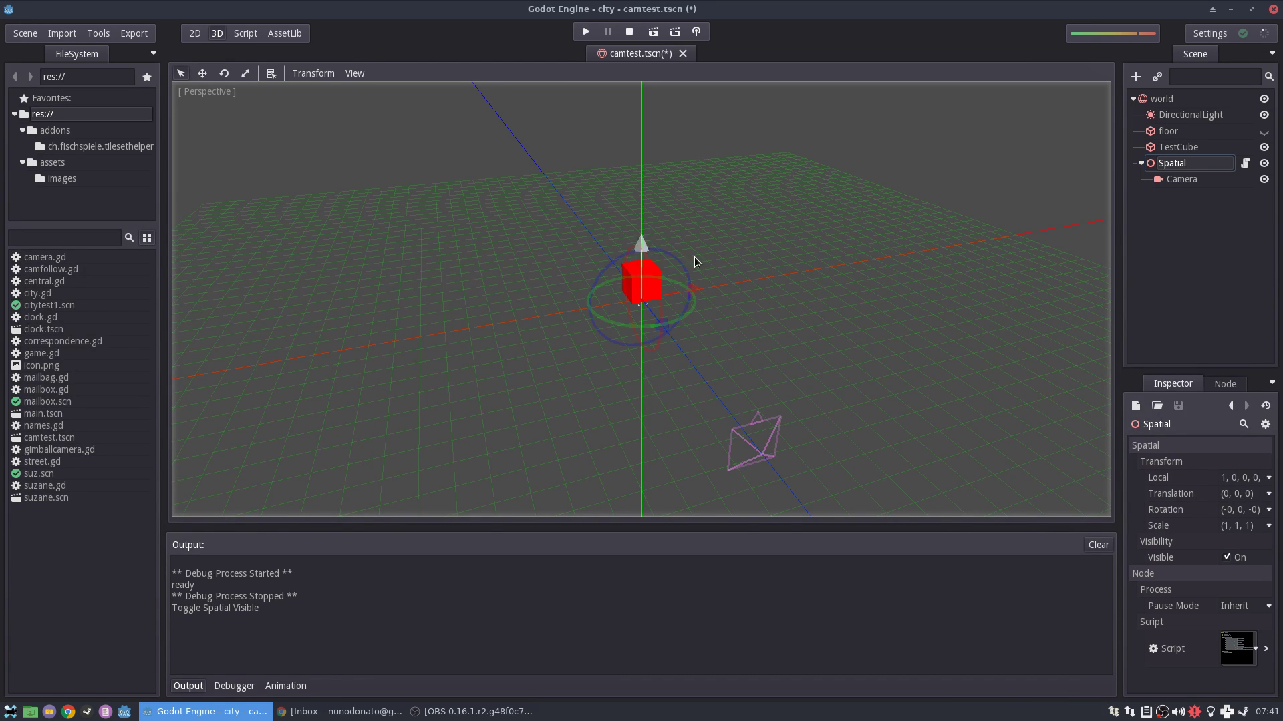
middle_click_drag(695, 262, 791, 255)
left_click(1177, 167)
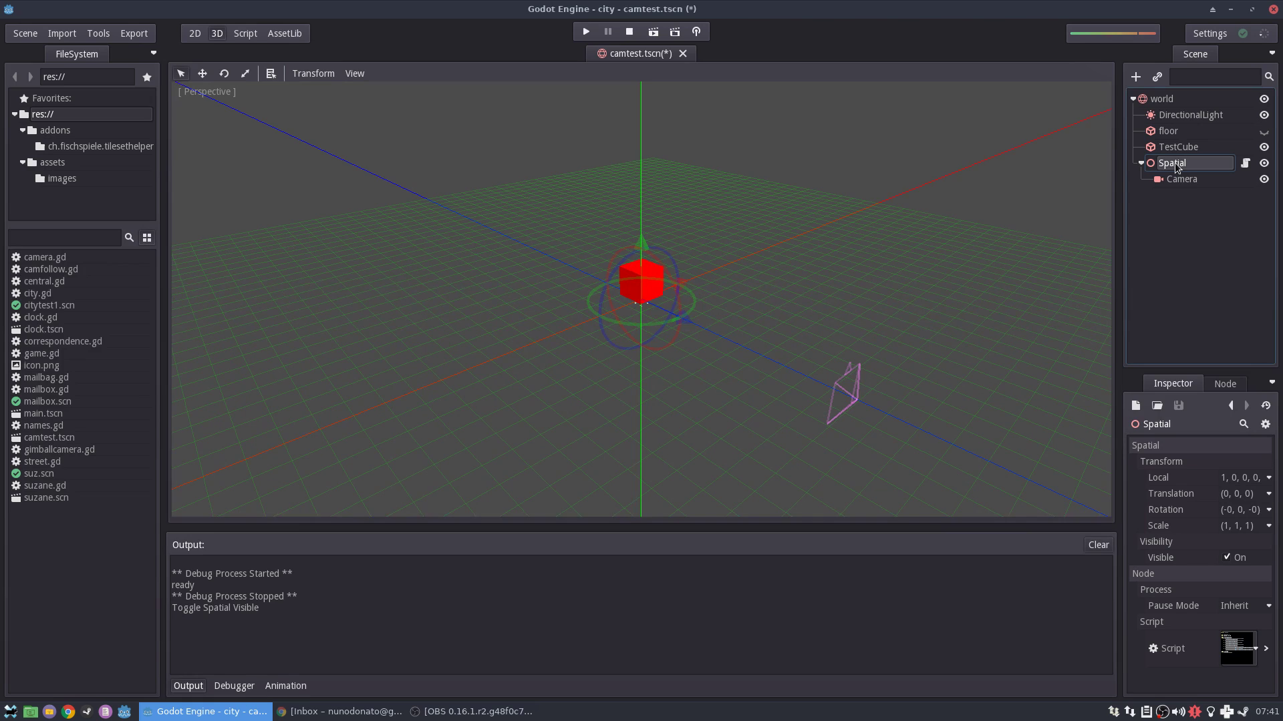
left_click(843, 395)
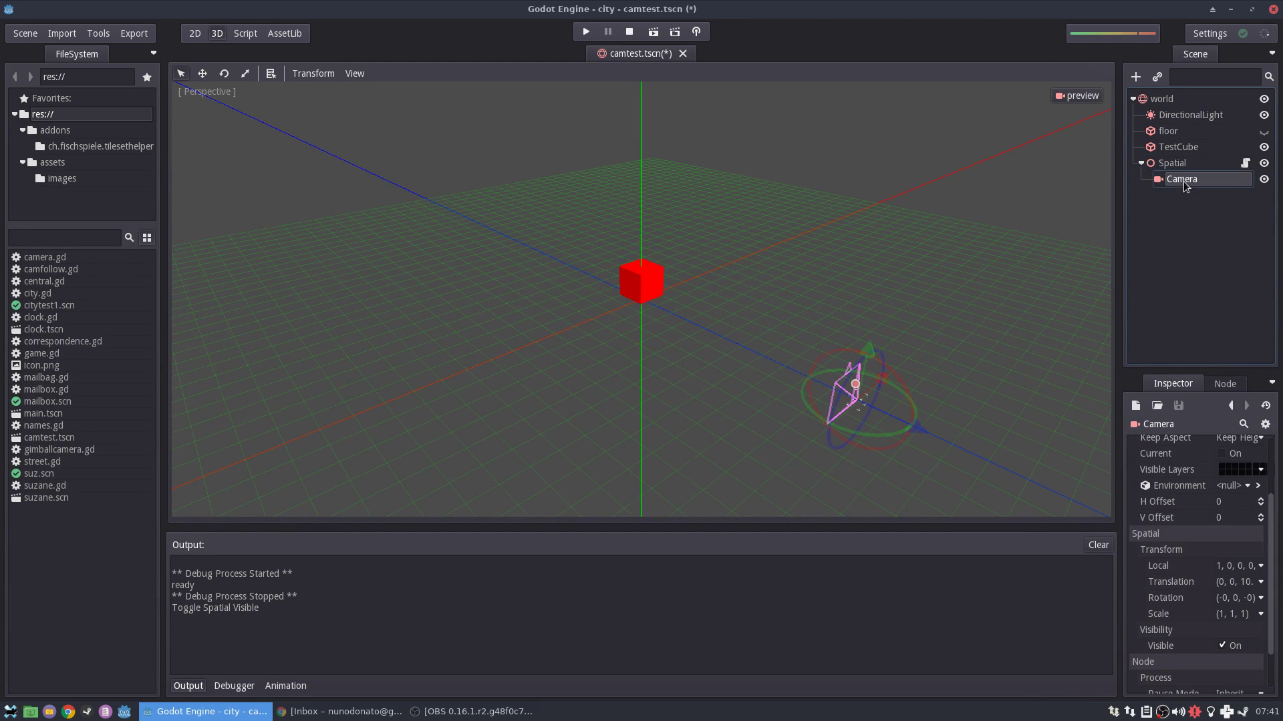
left_click(1184, 165)
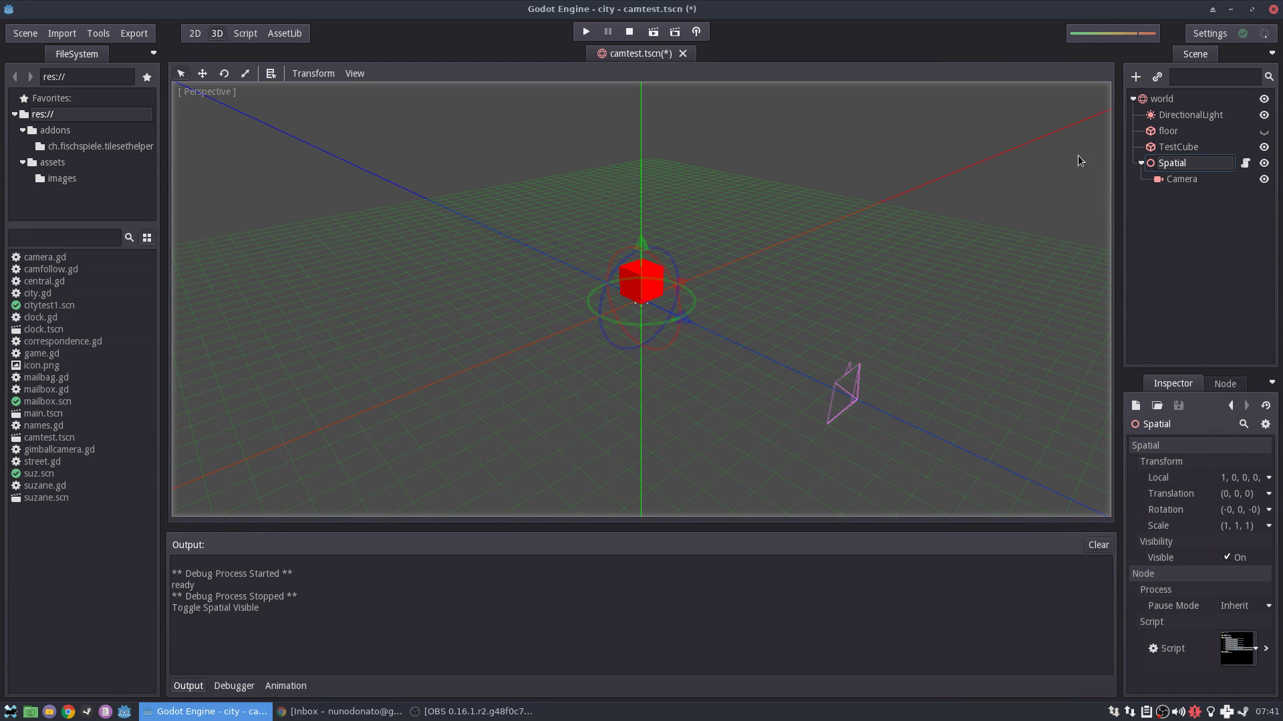
Step: Run the current scene to test how the camera orbits the cube, and close the game window
middle_click_drag(914, 315, 893, 313)
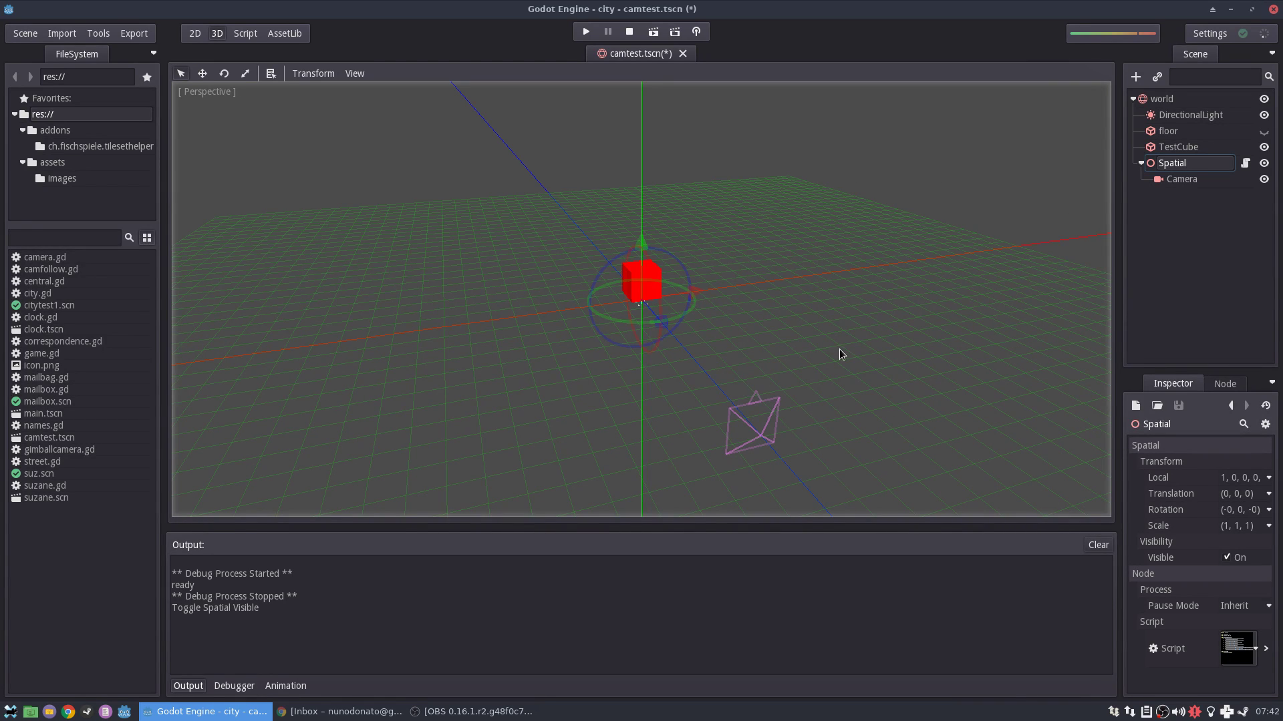
left_click(648, 36)
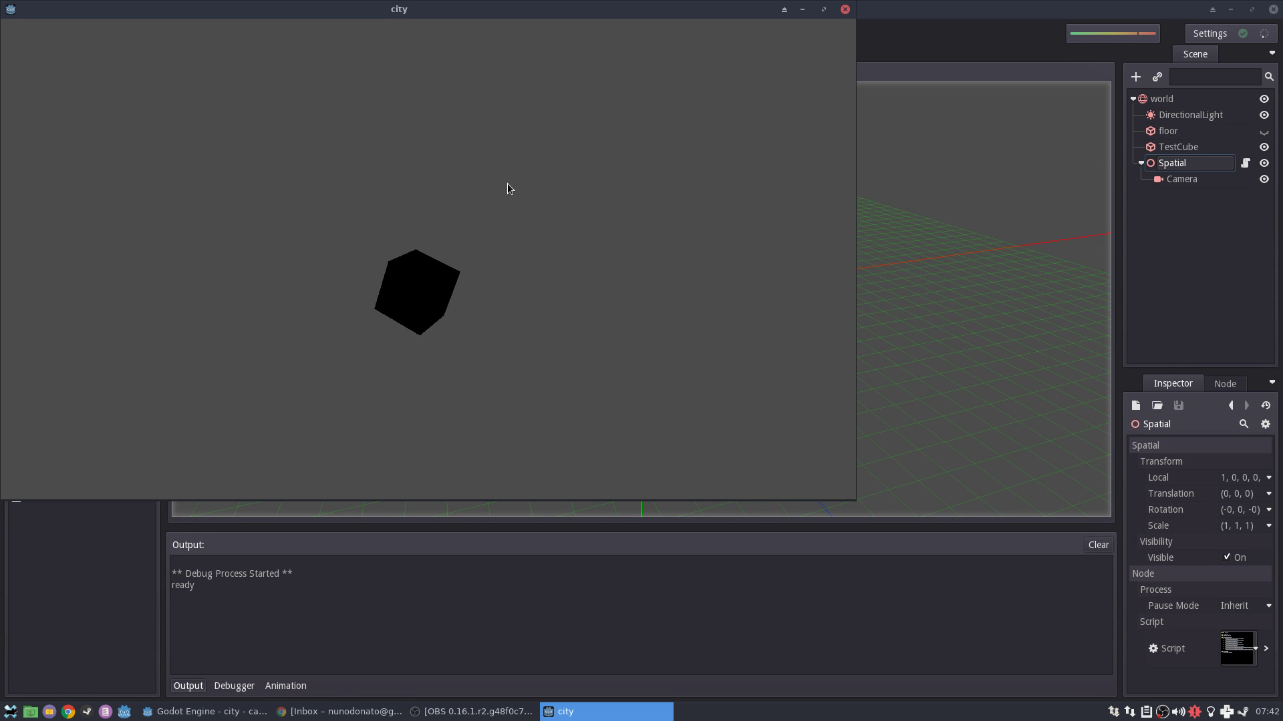
left_click(845, 9)
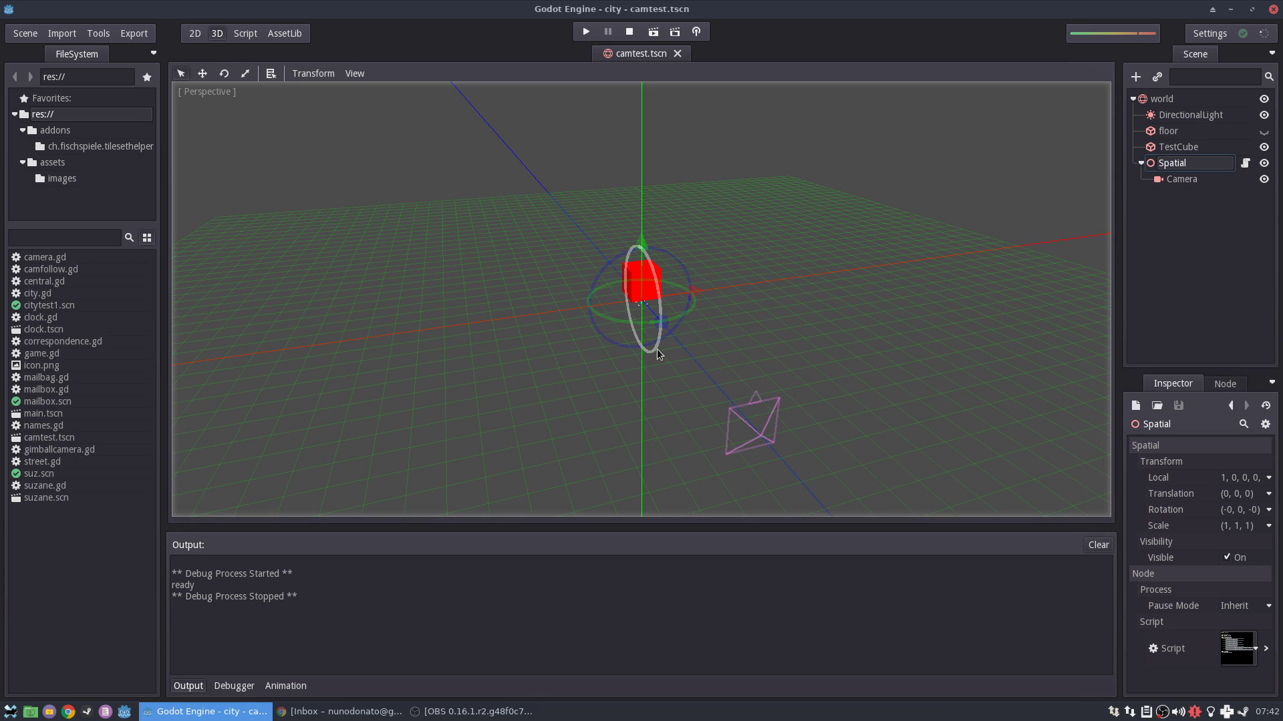
Step: Try a rotation of the Spatial node, undo it, and turn off local coordinates for transforms
left_click_drag(658, 353, 662, 330)
key("ctrl+z")
left_click(313, 73)
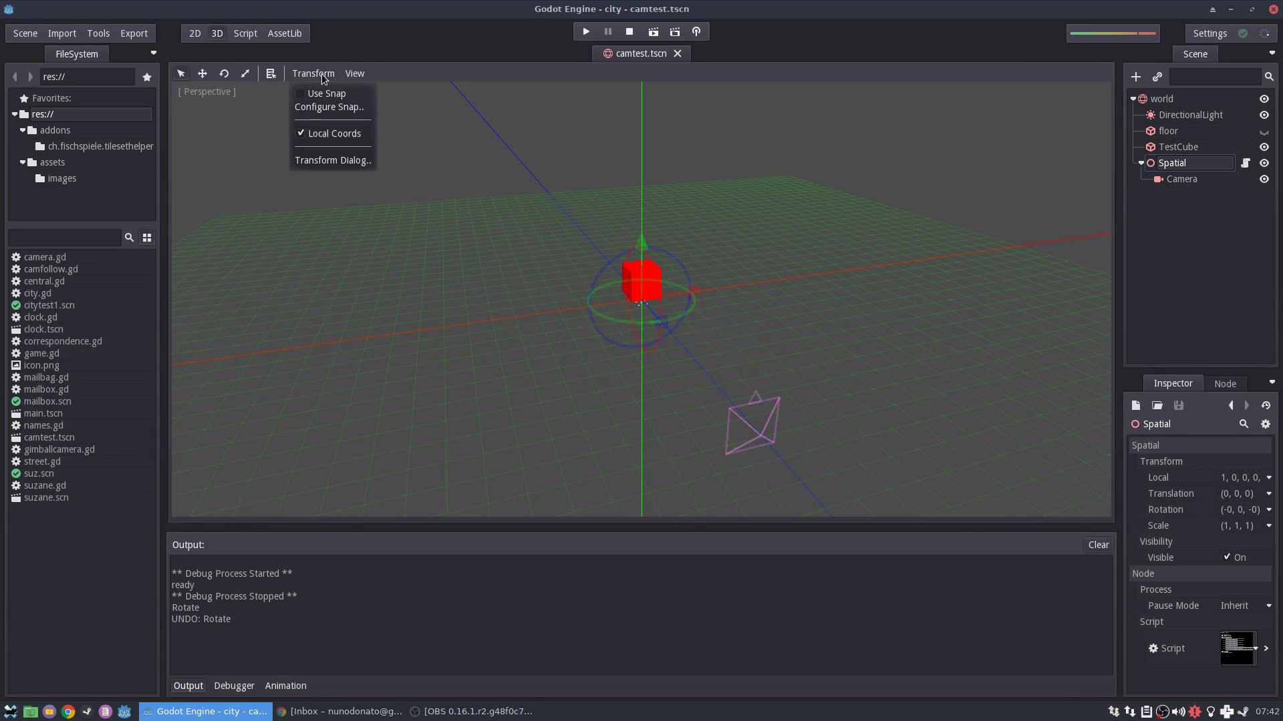
left_click(351, 134)
Step: Rotate the Spatial node freely about several global axes so its child Camera swings around the cube
left_click_drag(658, 355, 668, 332)
middle_click_drag(693, 329, 665, 330)
left_click_drag(650, 326, 548, 337)
middle_click_drag(548, 337, 587, 342)
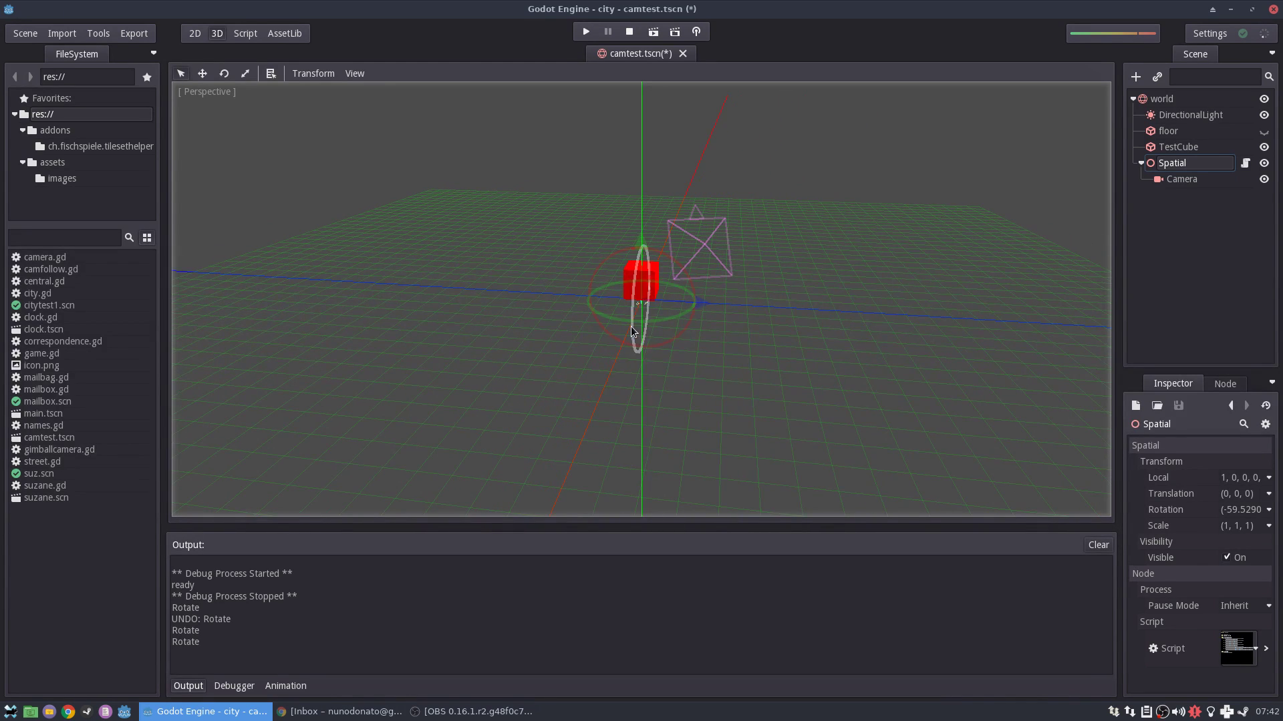
mouse_move(683, 334)
left_mouse_down()
mouse_move(684, 300)
mouse_move(668, 349)
left_mouse_up()
middle_click_drag(668, 349, 672, 345)
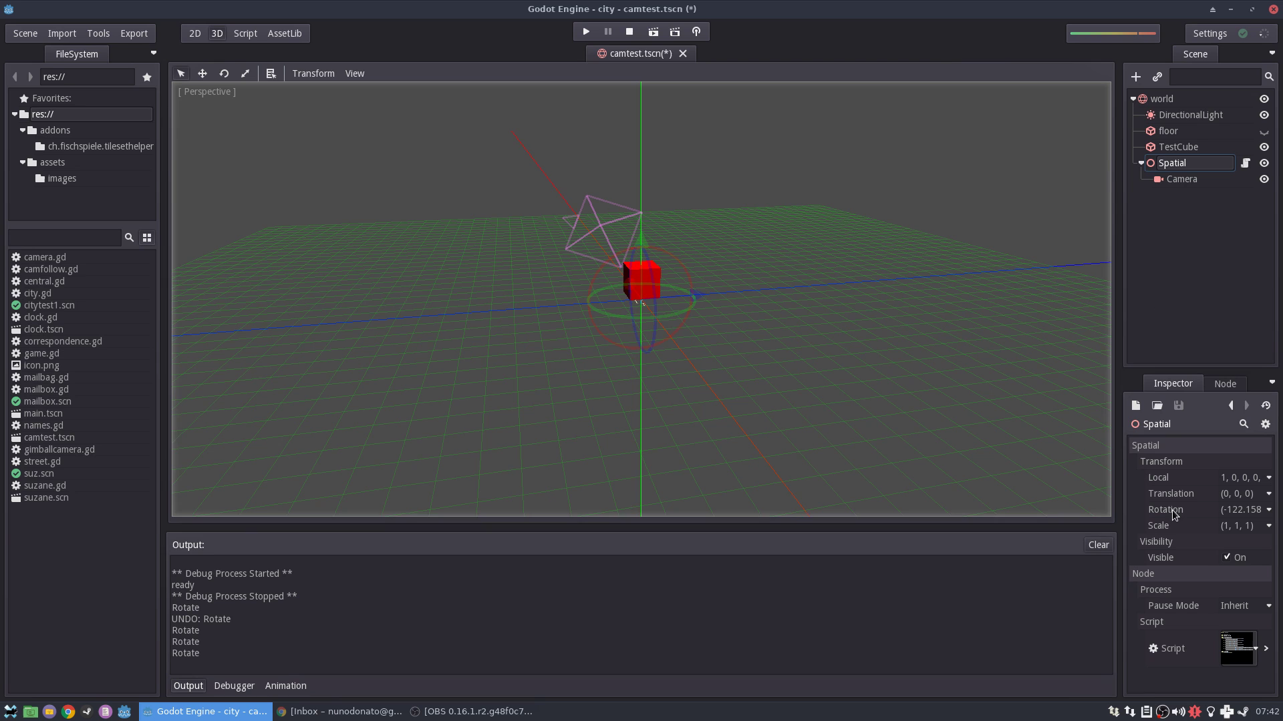
Step: Reset the Spatial node's rotation to 0 on the X, Y and Z axes
left_click(1234, 511)
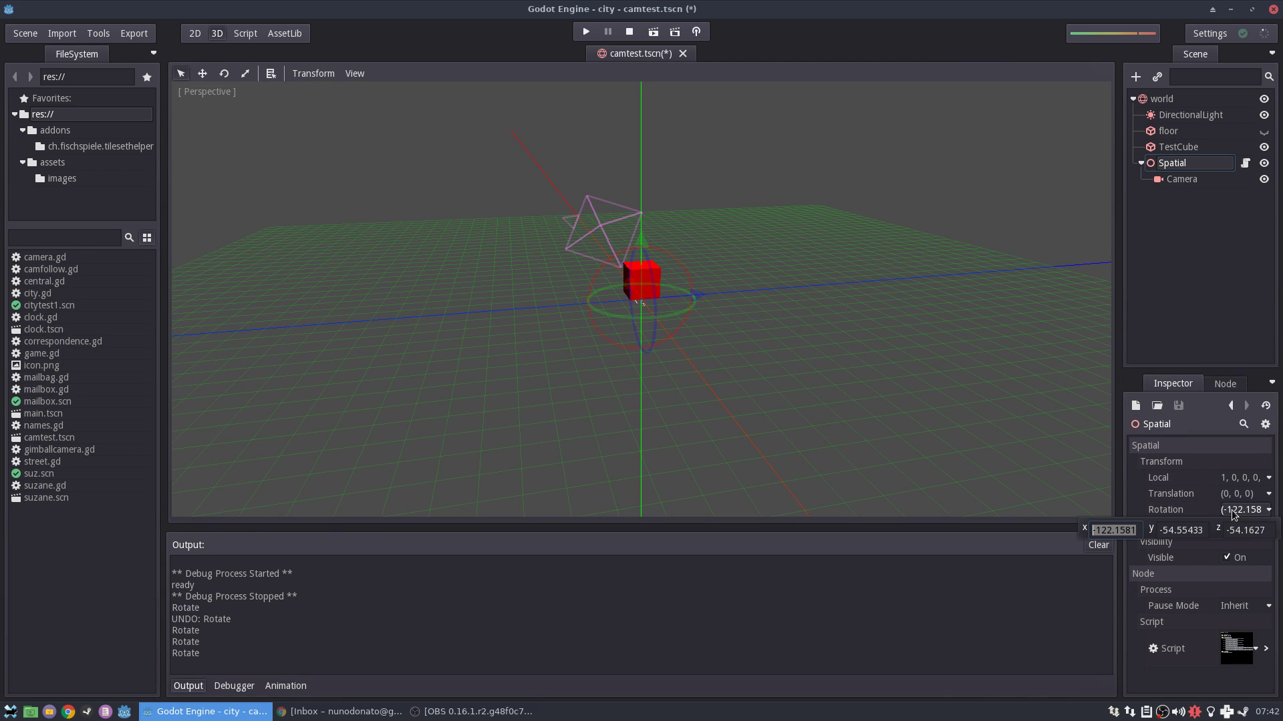
type("0")
key("Tab")
type("0")
key("Tab")
type("0")
key("Return")
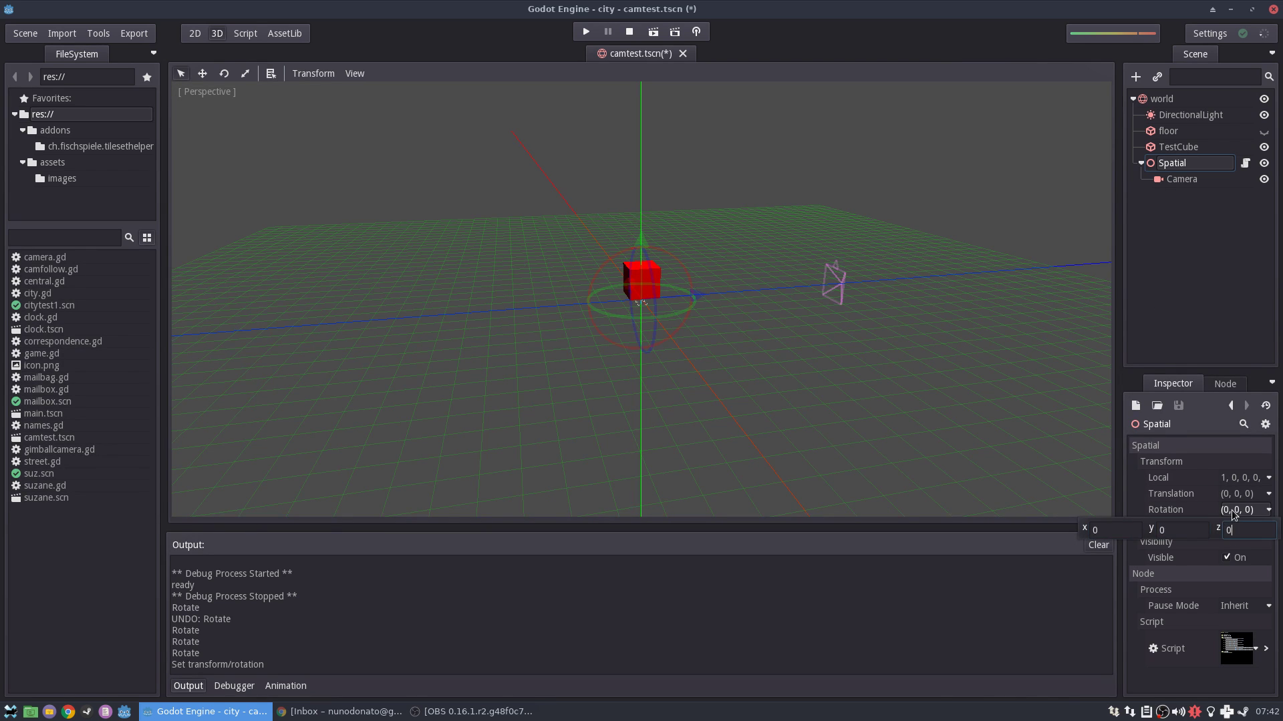
Step: Rename the Spatial node that holds the camera as gimball
middle_click_drag(904, 292, 851, 289)
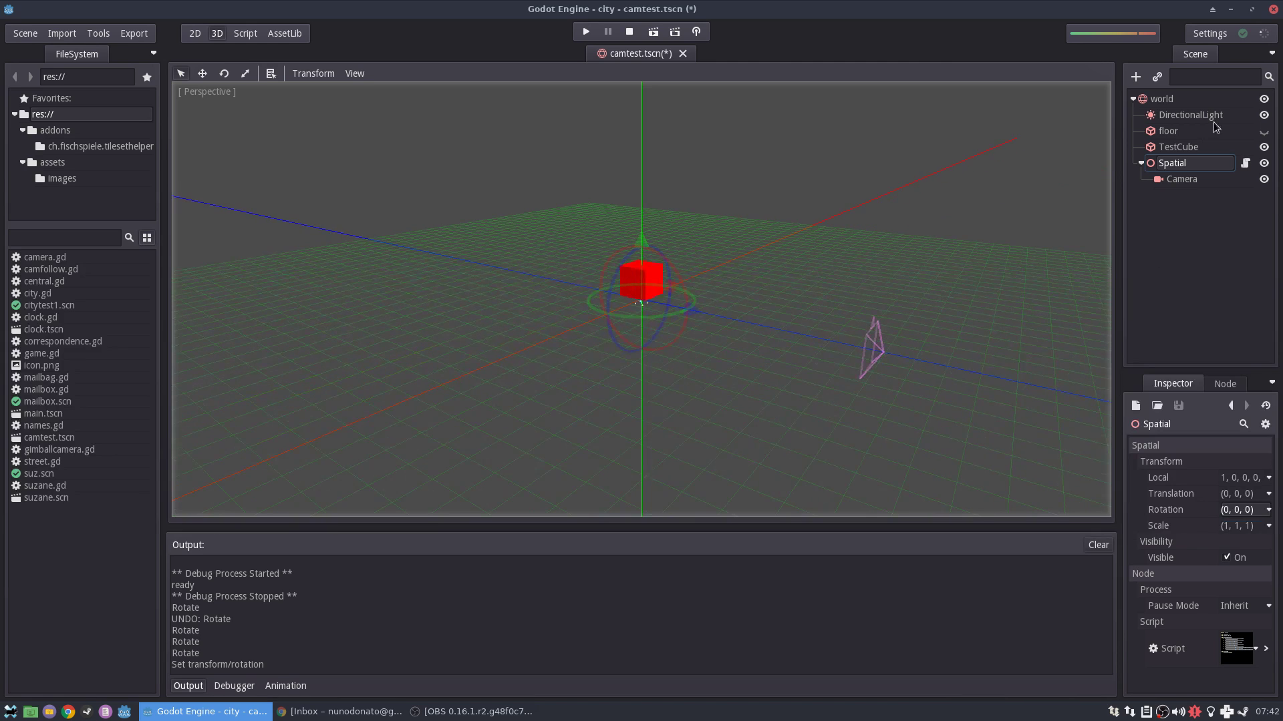
double_click(1185, 164)
type("gimball")
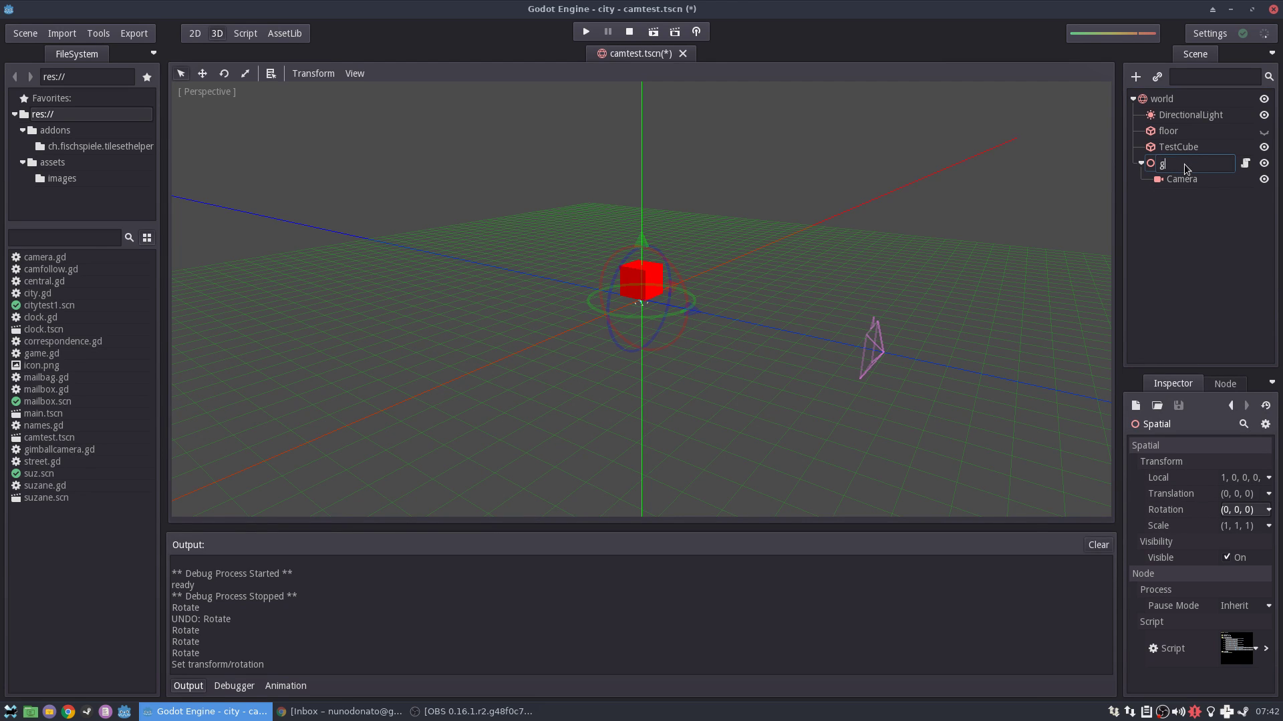
key("Return")
Step: Add a Spatial node as a child of gimball and name it innergimball
left_click(1136, 76)
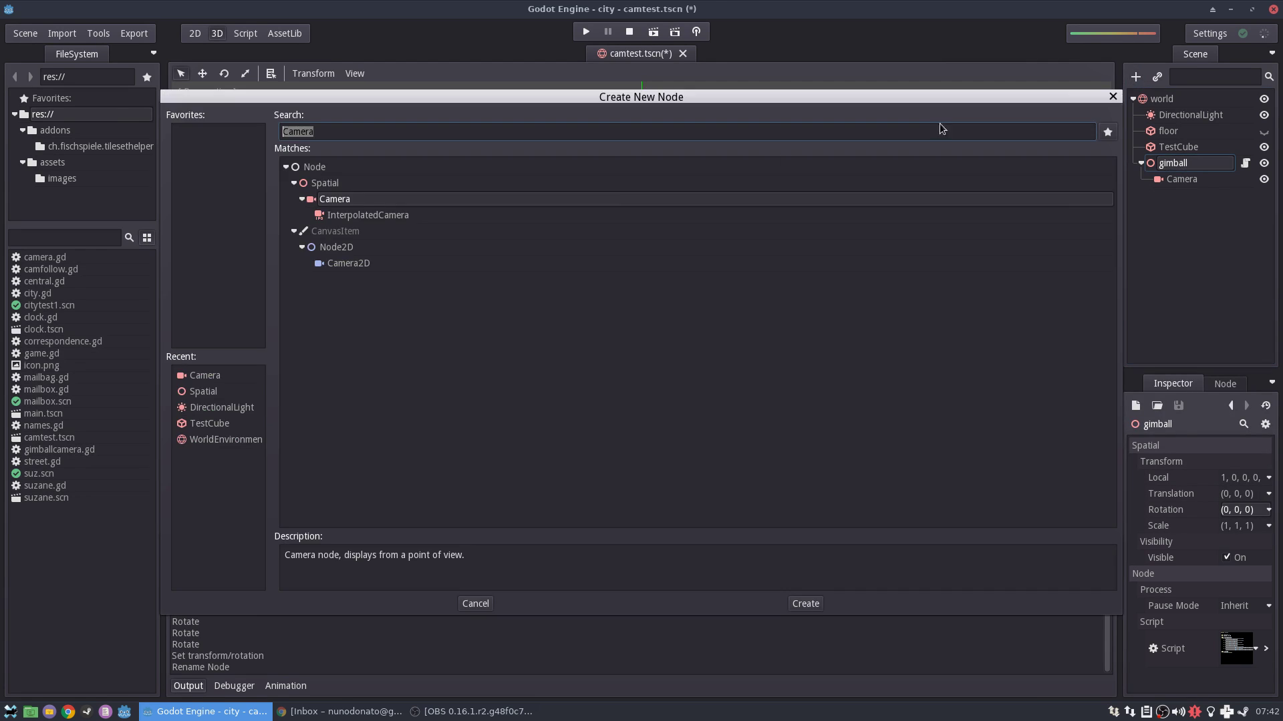
double_click(227, 391)
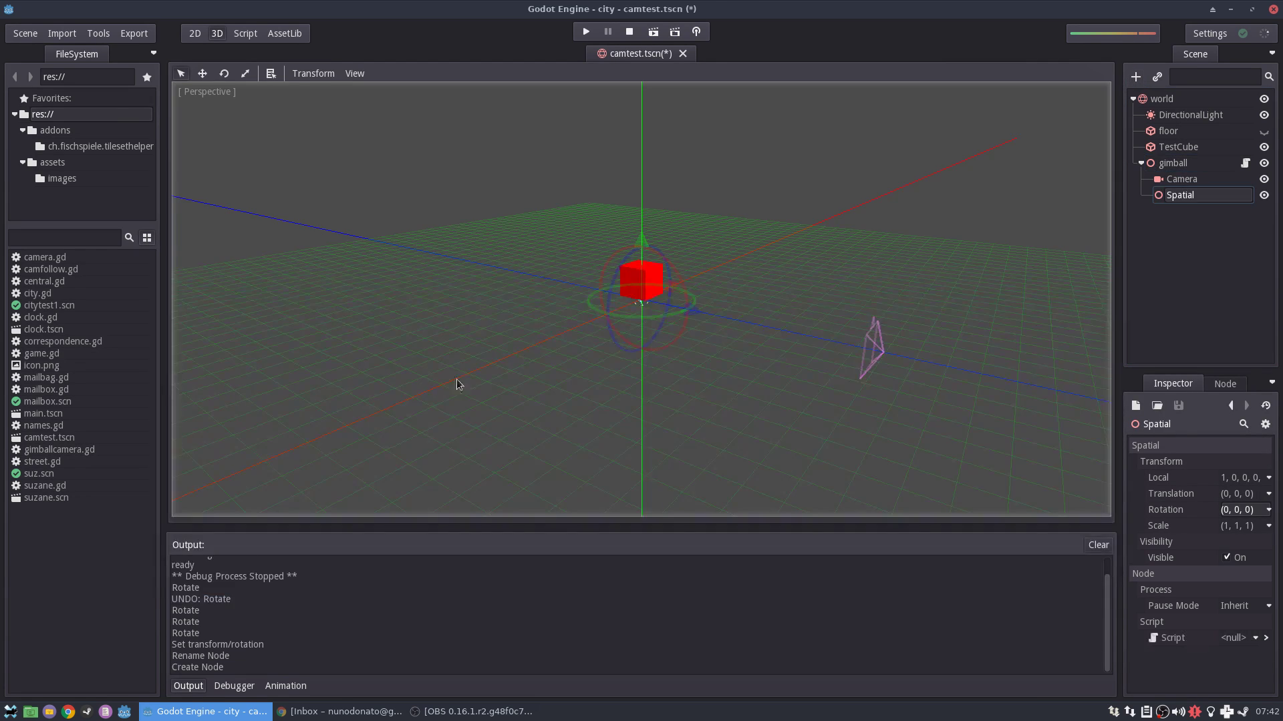
double_click(1189, 195)
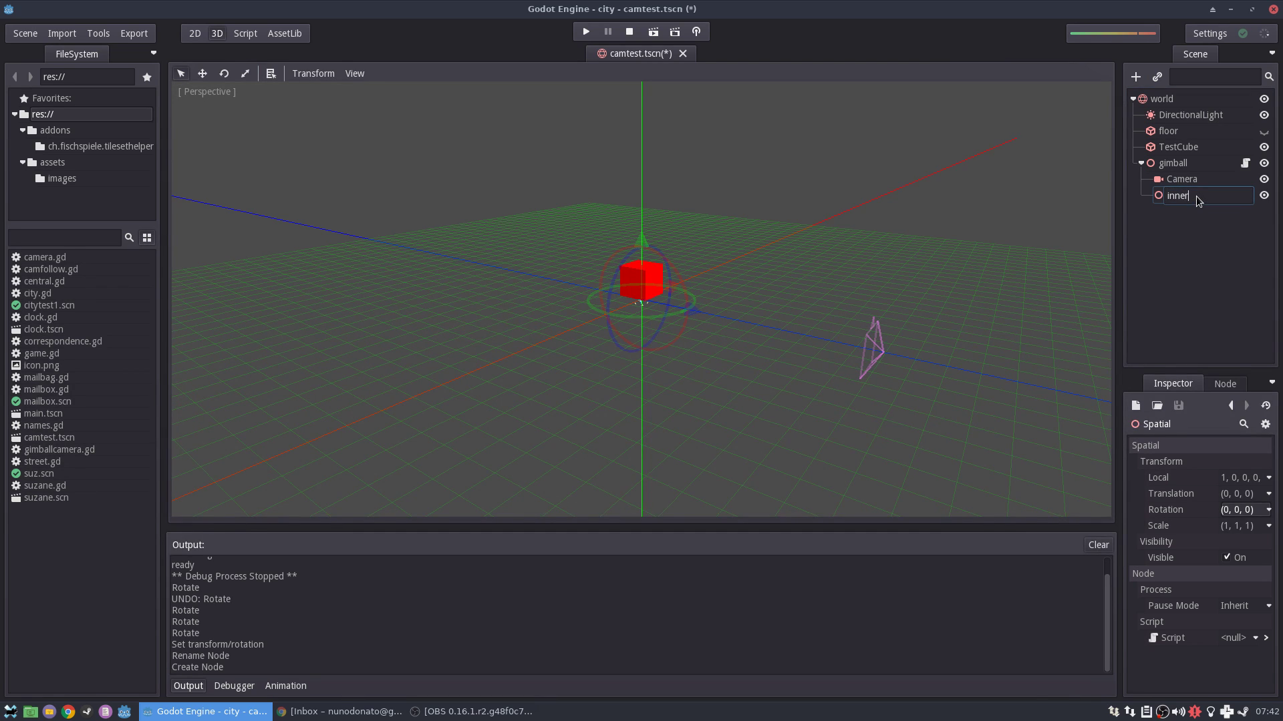
type("innergimball")
key("Return")
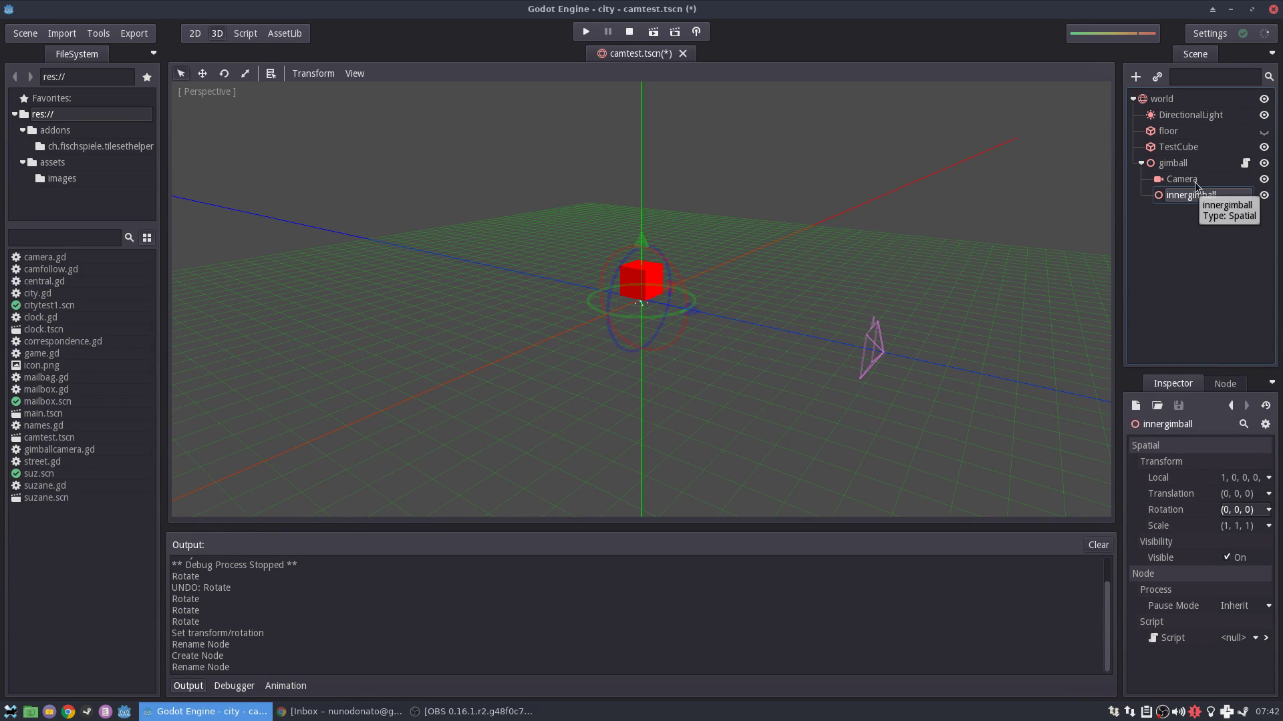
Step: Reparent the Camera node under innergimball and select the camera in the 3D view
left_click(1186, 184)
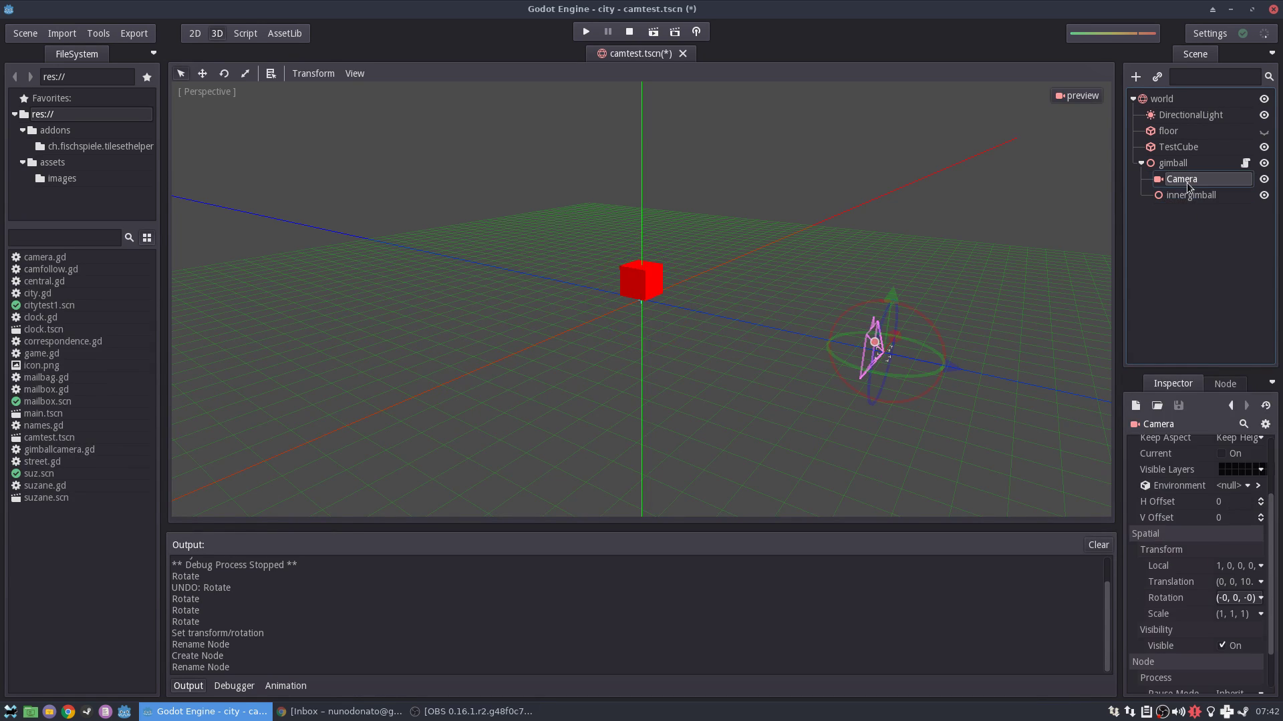
left_click_drag(1186, 184, 1208, 201)
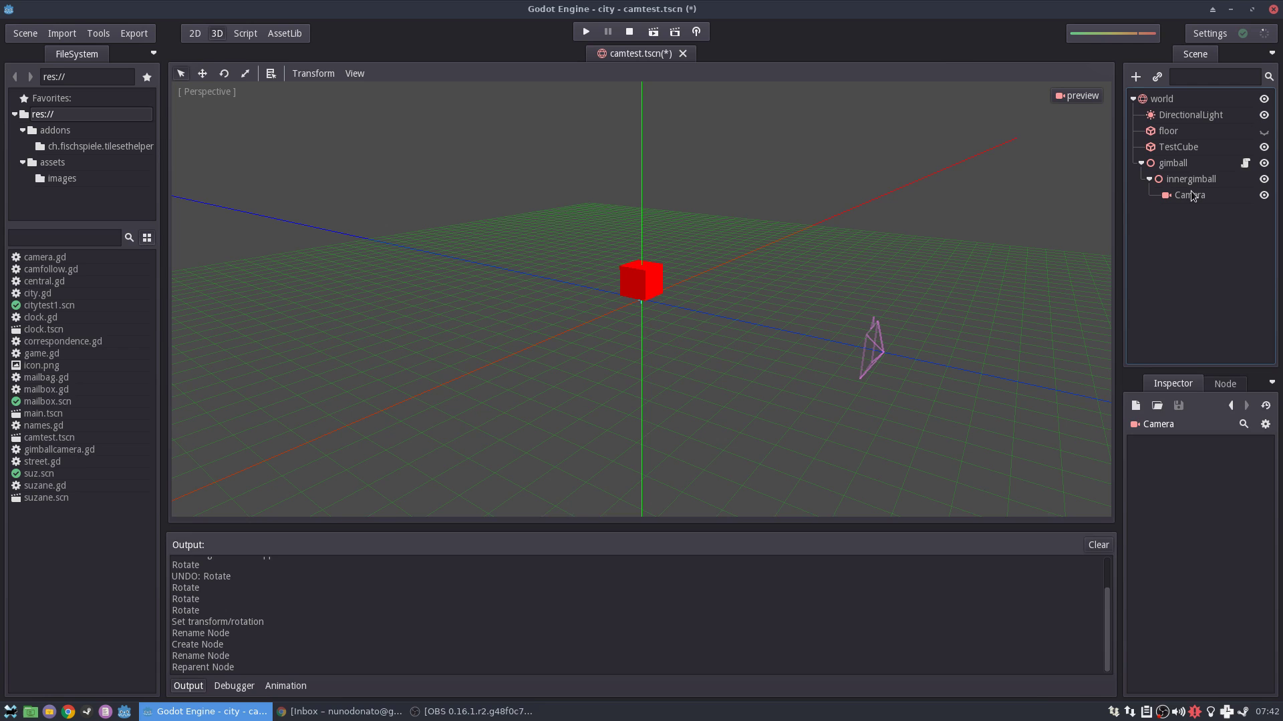
middle_click_drag(964, 249, 987, 257)
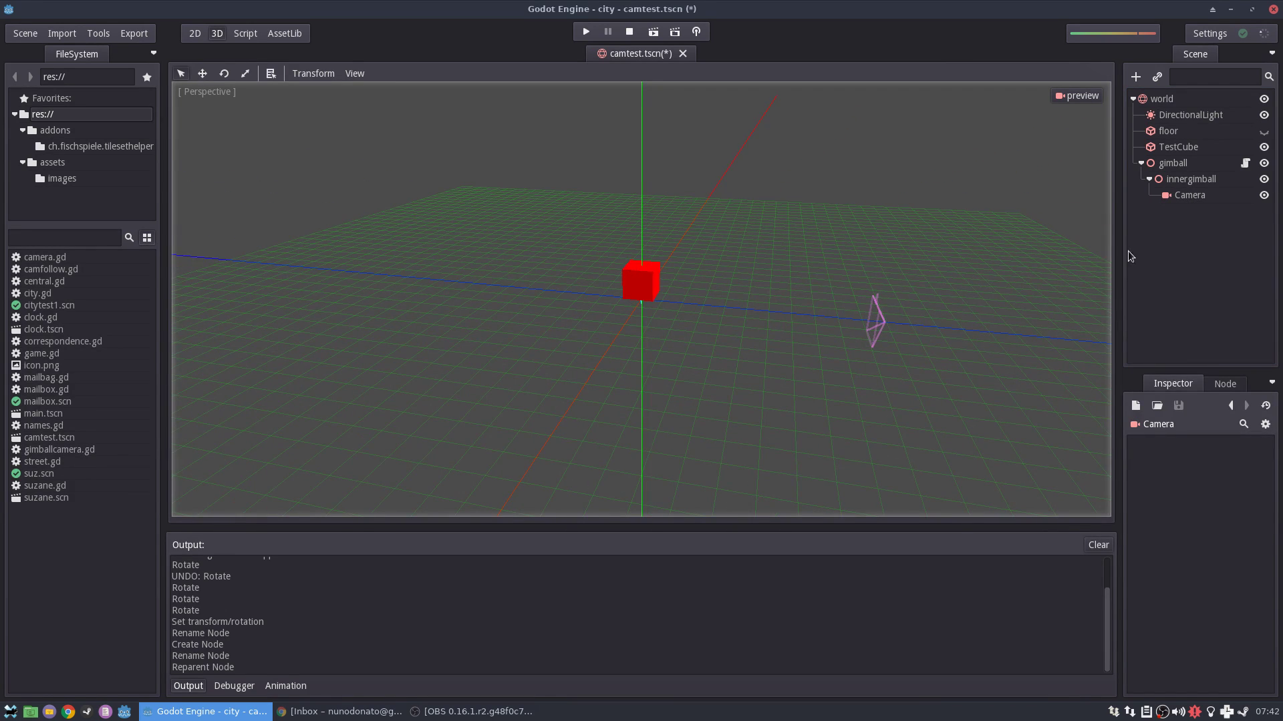
left_click(875, 320)
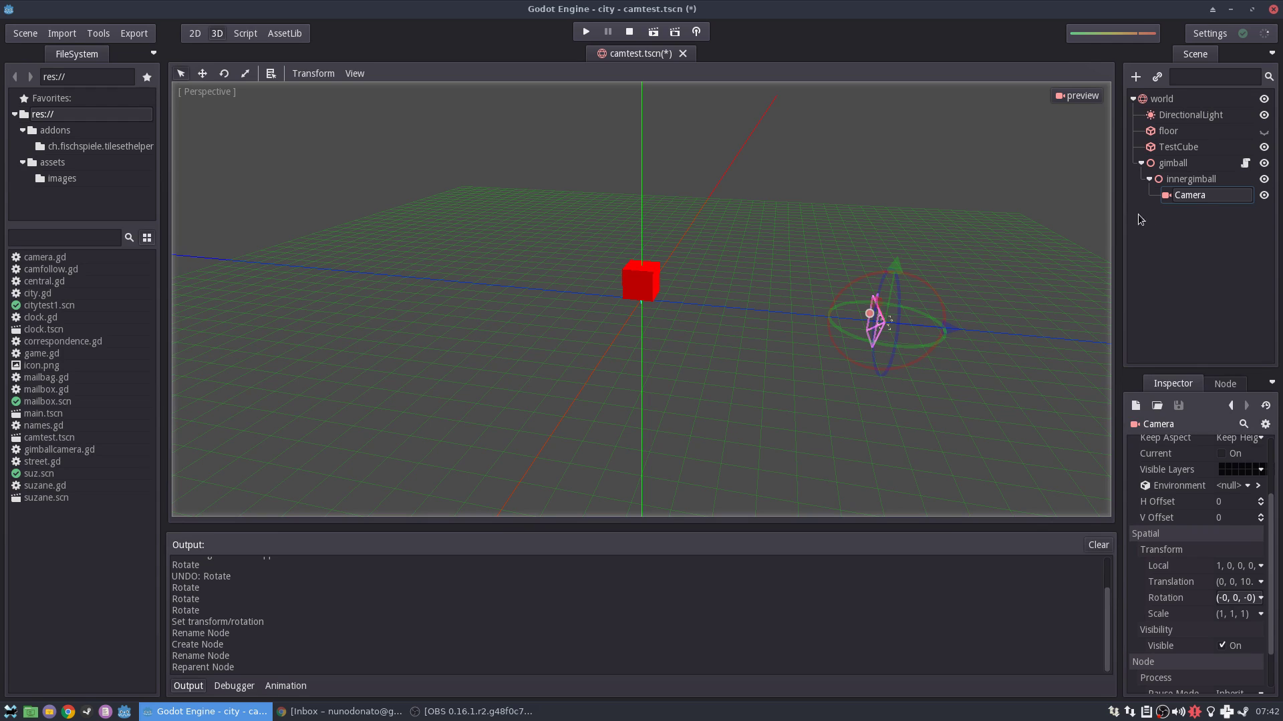
Step: Rotate the outer gimball node about its X axis so the camera rises above the cube
left_click(1185, 180)
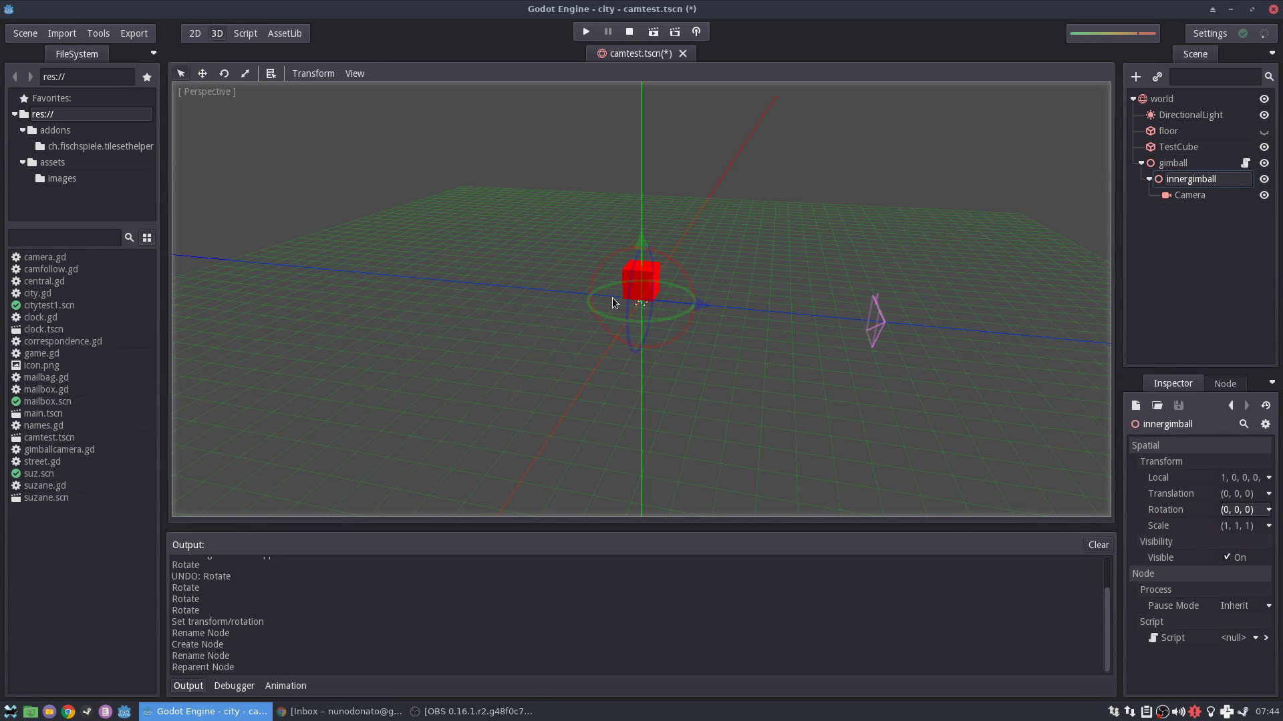
mouse_move(805, 334)
middle_mouse_down()
mouse_move(778, 337)
mouse_move(823, 327)
middle_mouse_up()
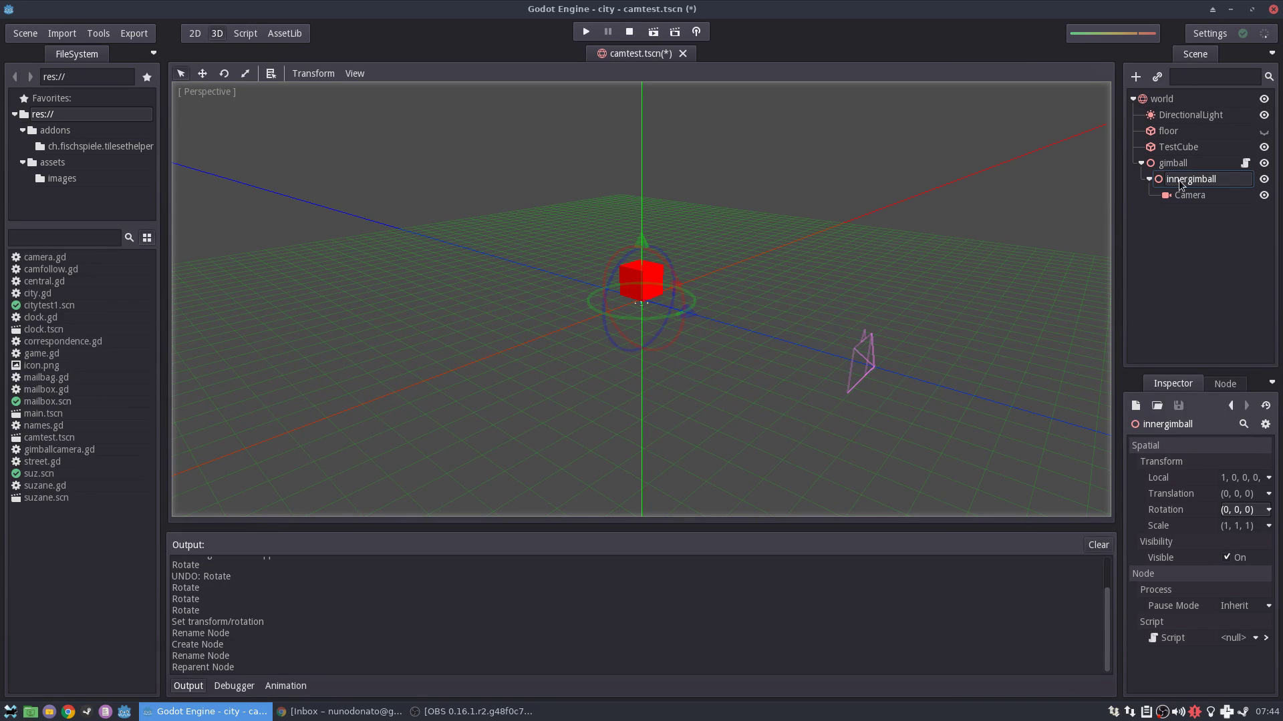
left_click(1195, 168)
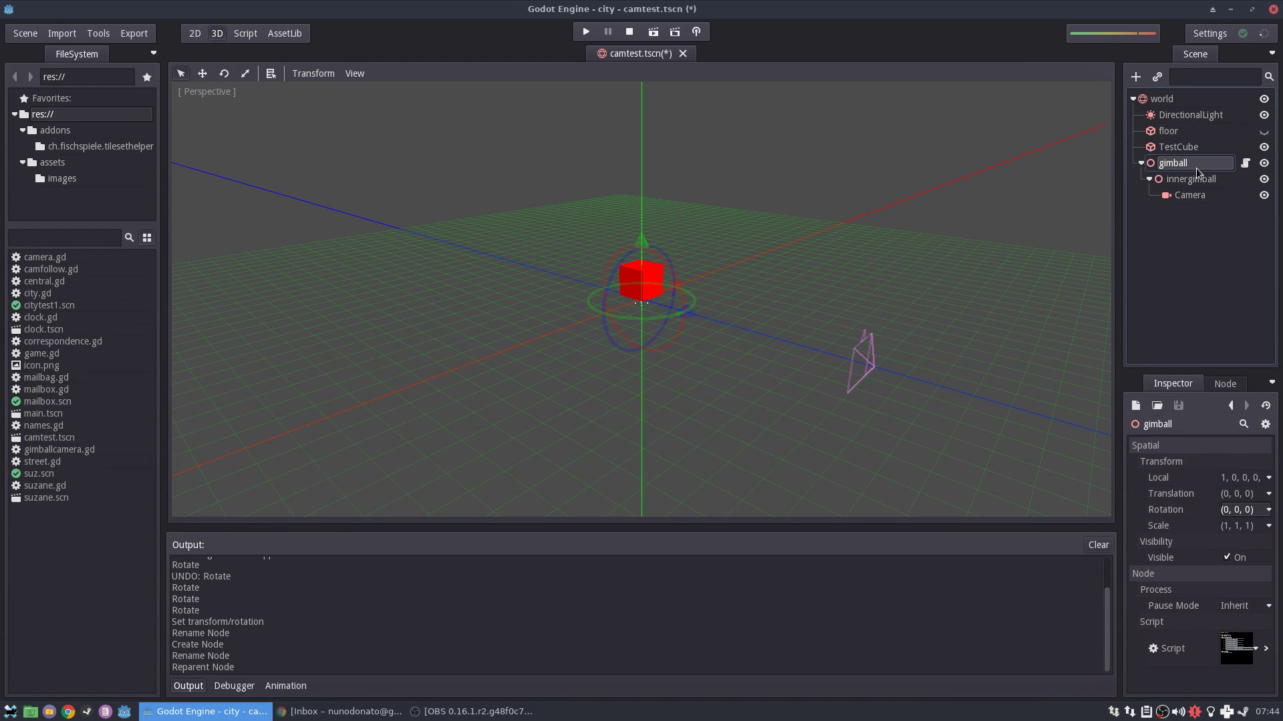
middle_click_drag(887, 272, 877, 276)
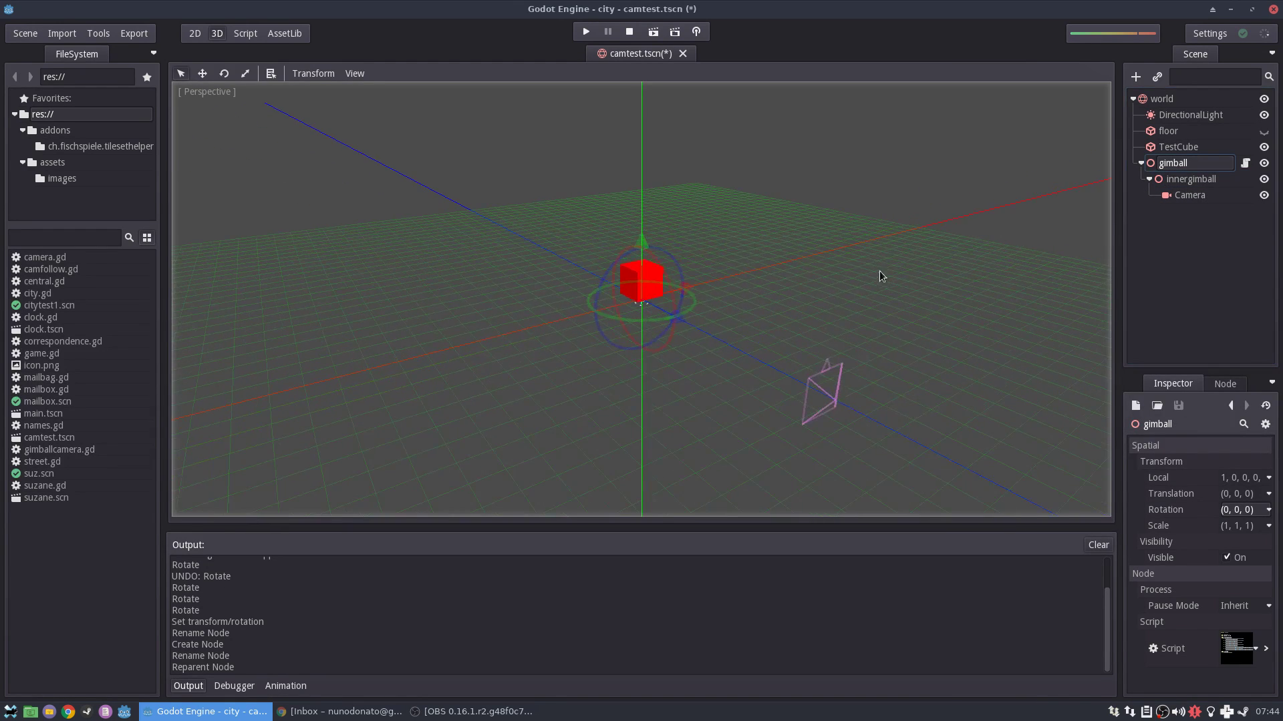
left_click(1183, 180)
left_click(1181, 165)
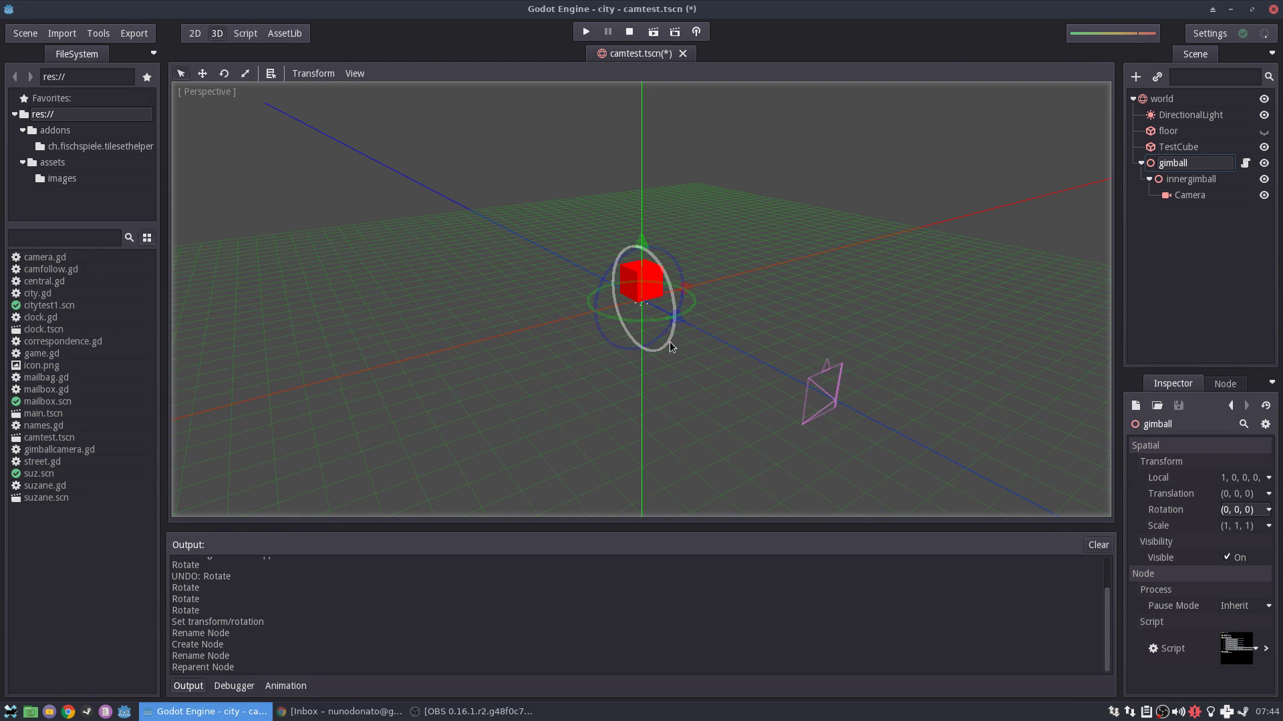
left_click_drag(669, 342, 673, 307)
Step: Rotate the innergimball node about the vertical Y axis to swing the camera around the cube
left_click(1196, 186)
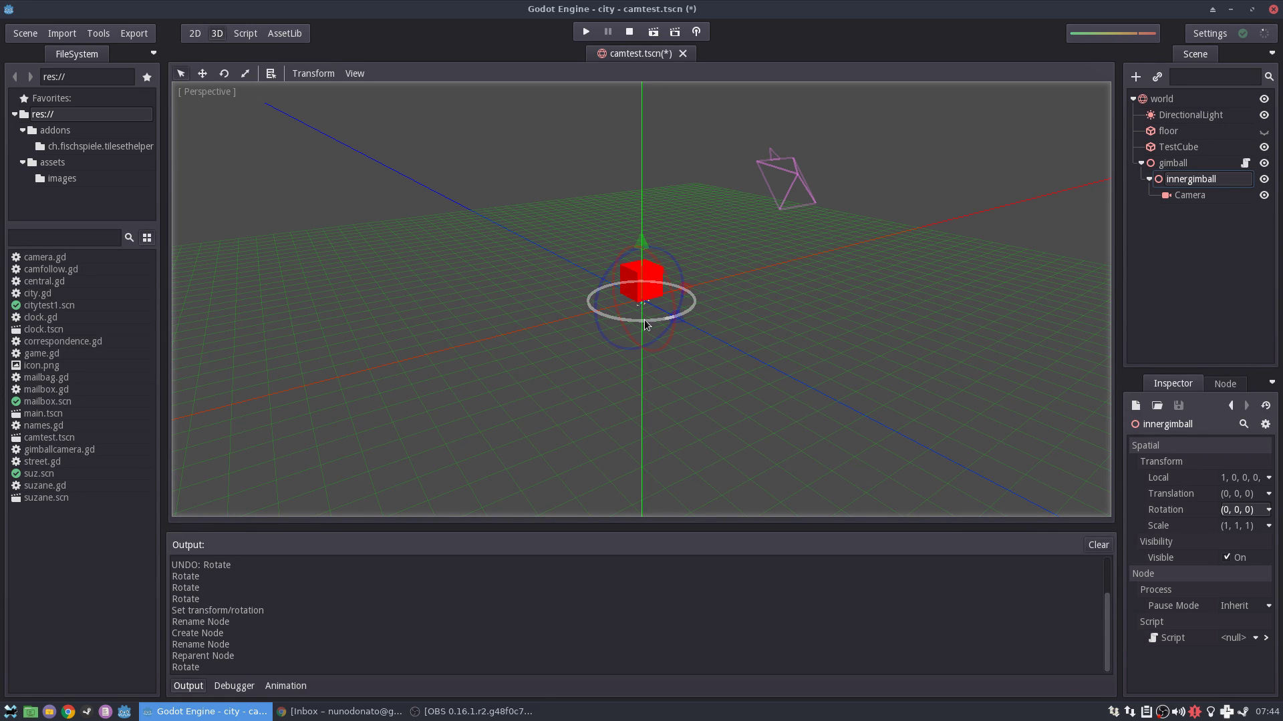
mouse_move(646, 325)
left_mouse_down()
mouse_move(673, 314)
mouse_move(683, 285)
mouse_move(672, 313)
mouse_move(628, 304)
mouse_move(644, 310)
left_mouse_up()
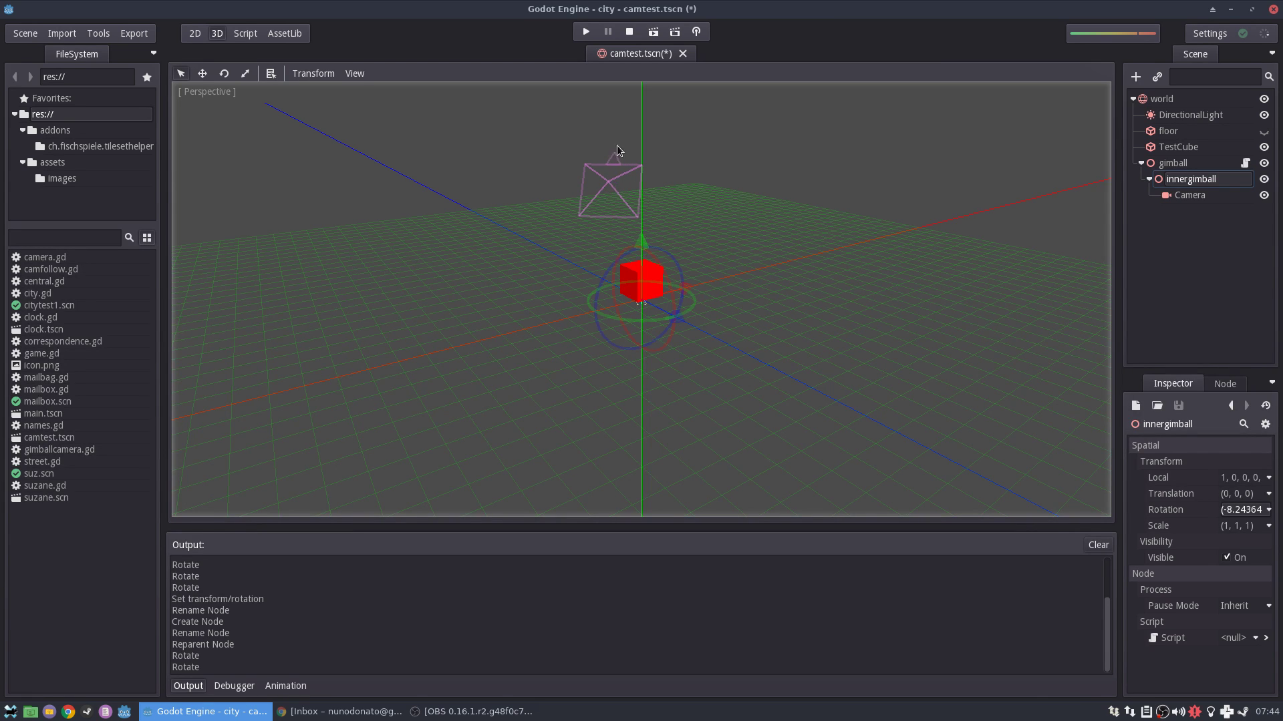
mouse_move(750, 239)
middle_mouse_down()
mouse_move(696, 240)
mouse_move(755, 241)
middle_mouse_up()
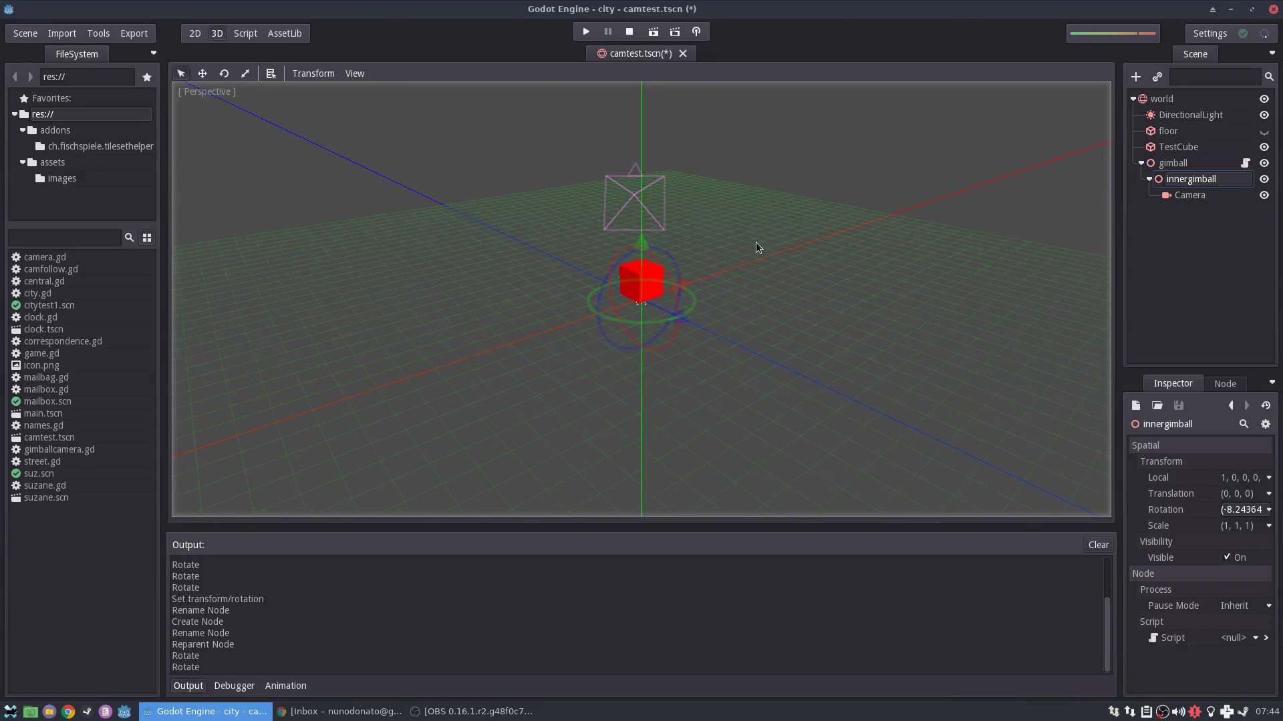
Step: Open the script attached to gimball and examine the rotate_y calls in the ui_left and ui_right blocks
left_click(1245, 163)
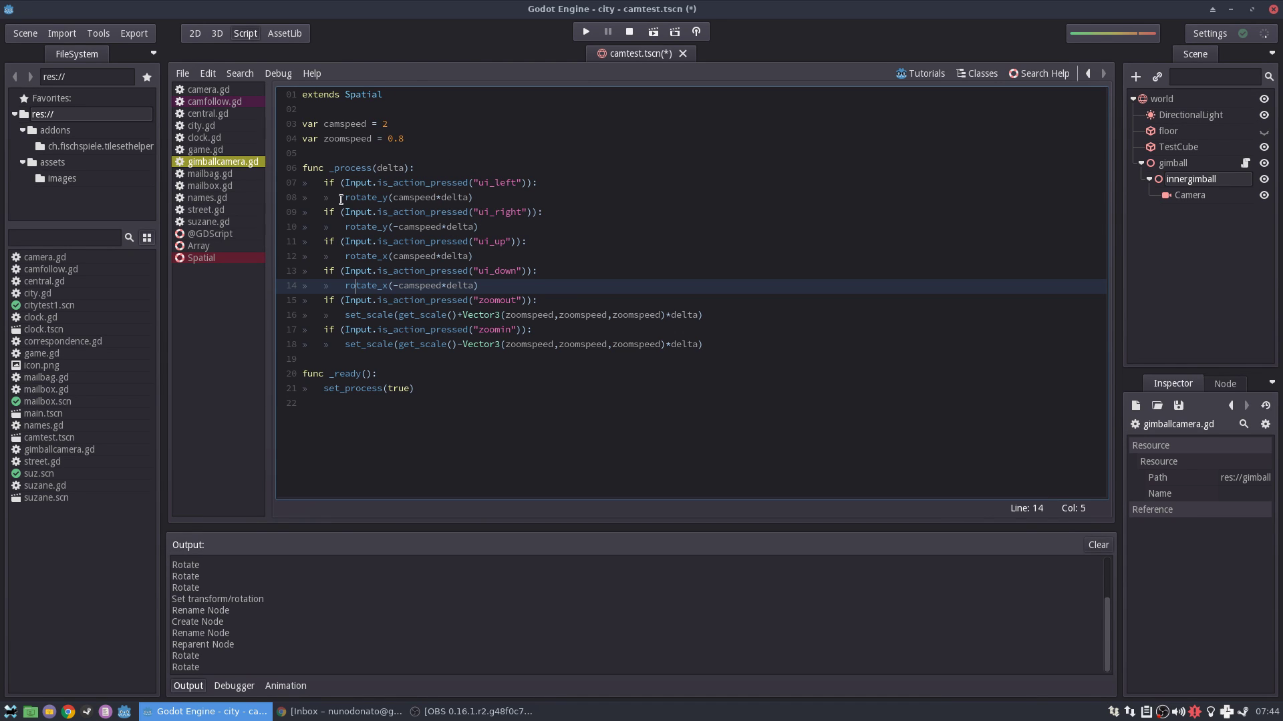
left_click_drag(341, 199, 389, 199)
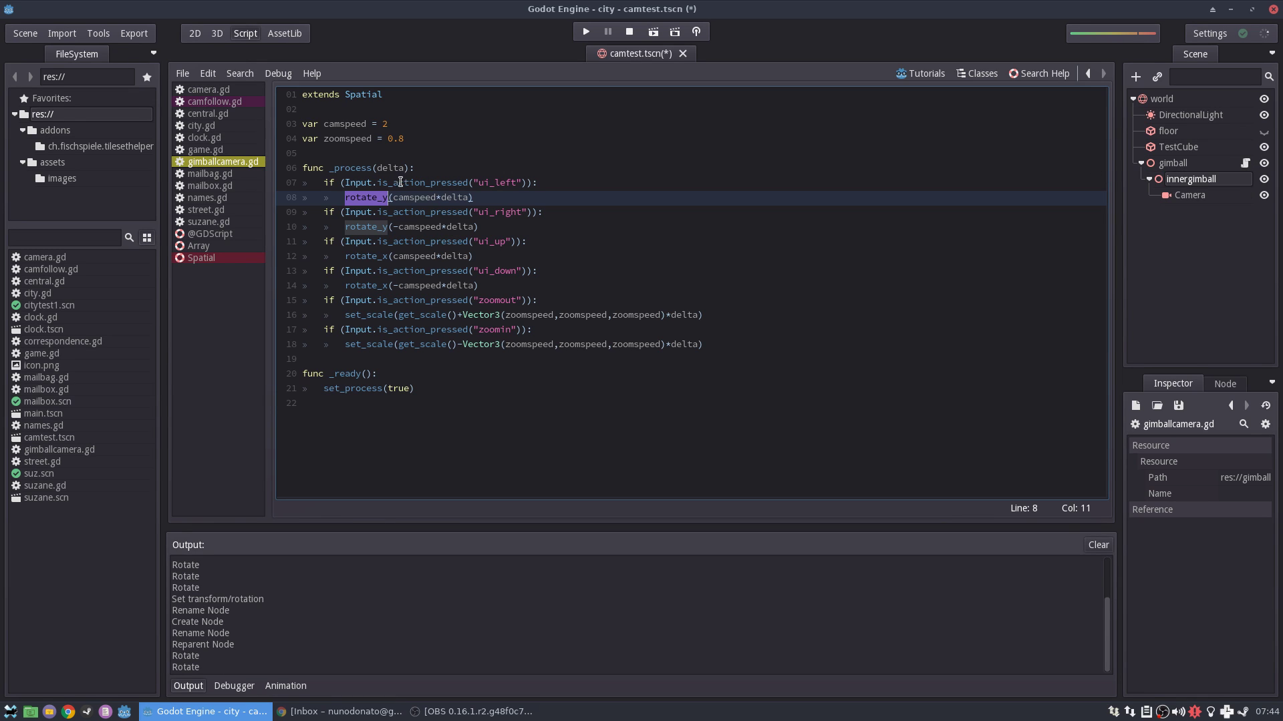
left_click(334, 198)
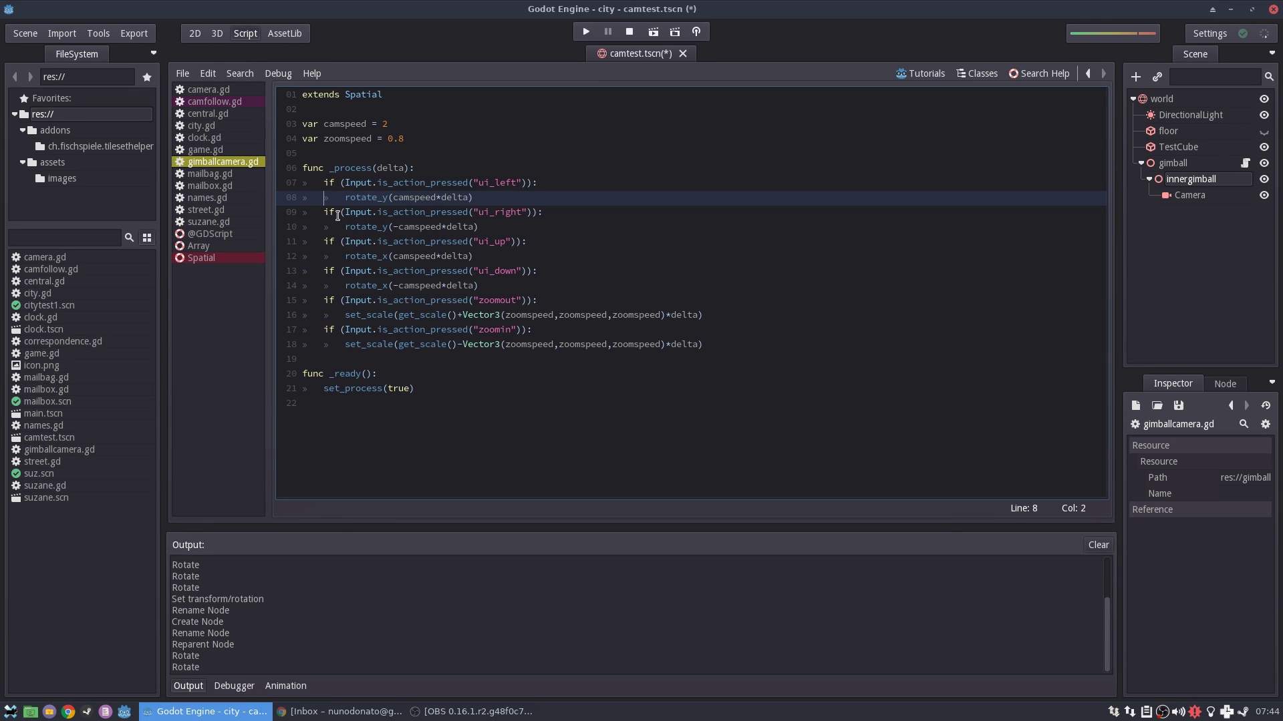
left_click(337, 215)
left_click(340, 226)
left_click_drag(328, 183, 492, 225)
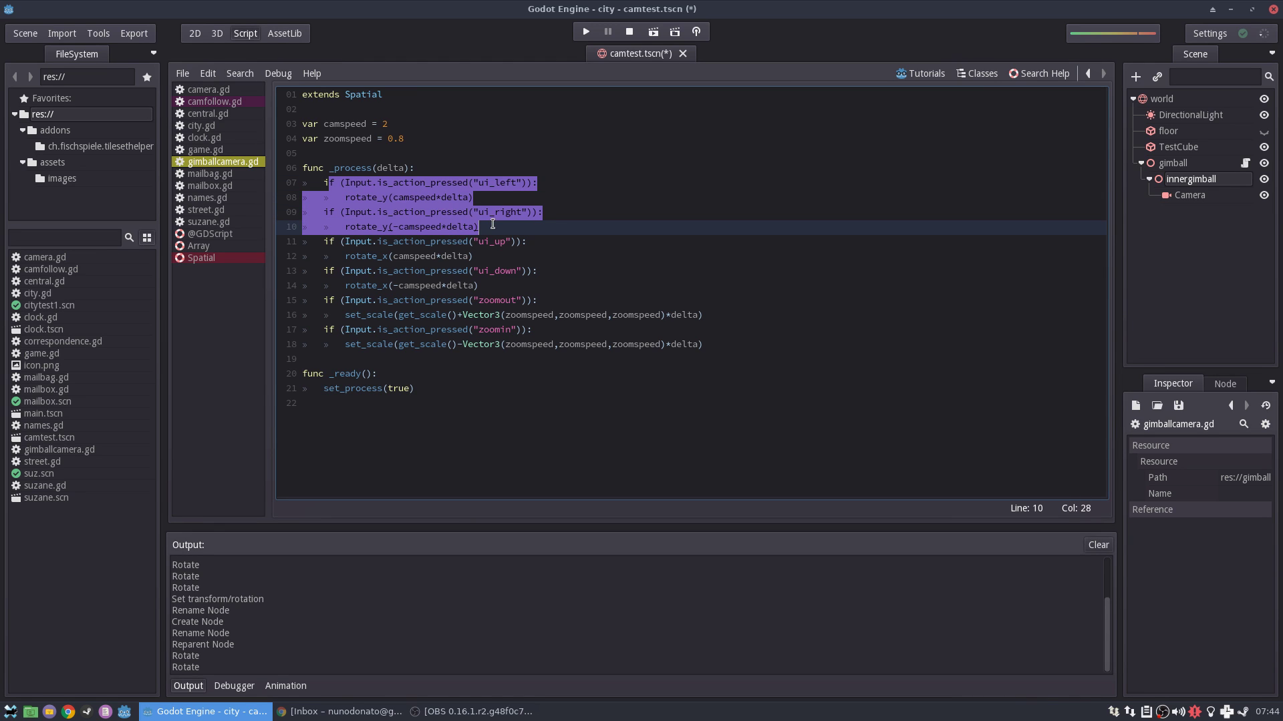
Step: Prefix the rotate_x calls in the ui_up and ui_down blocks with get_node("innergimball")
left_click(340, 255)
type("get_node")
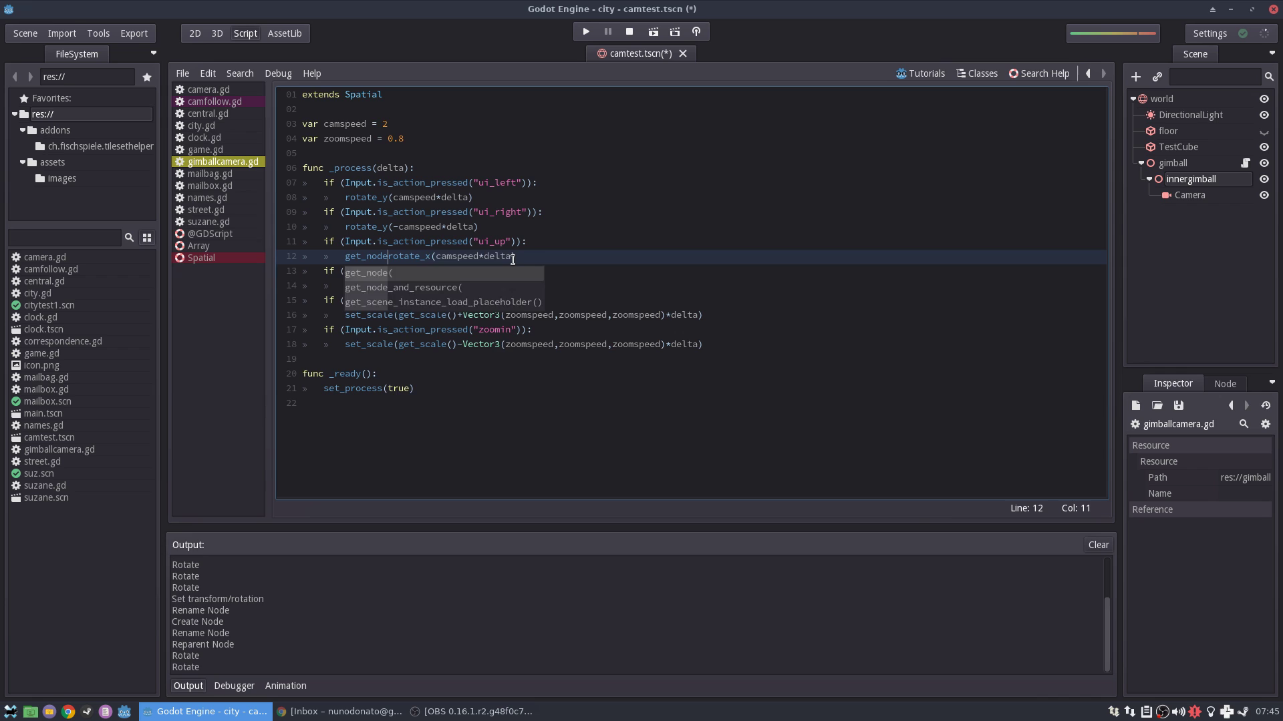
type("(\"innergimball\"")
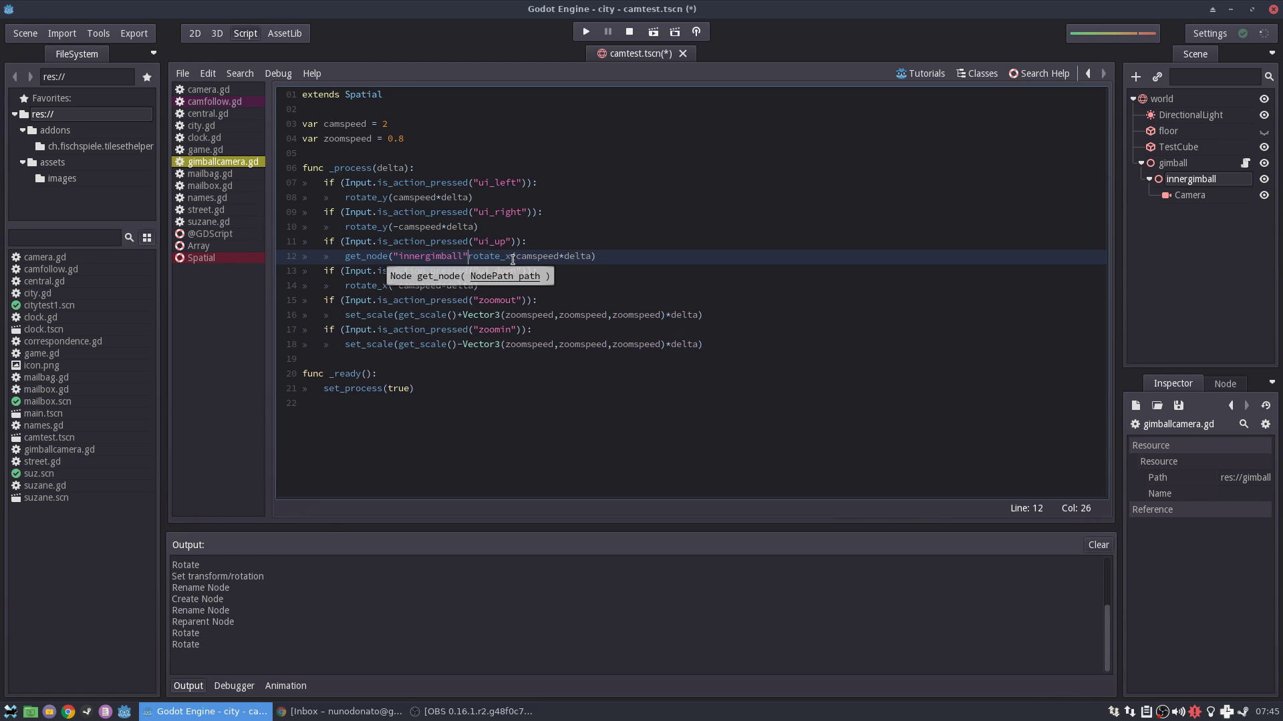
type(").")
key("shift+Home")
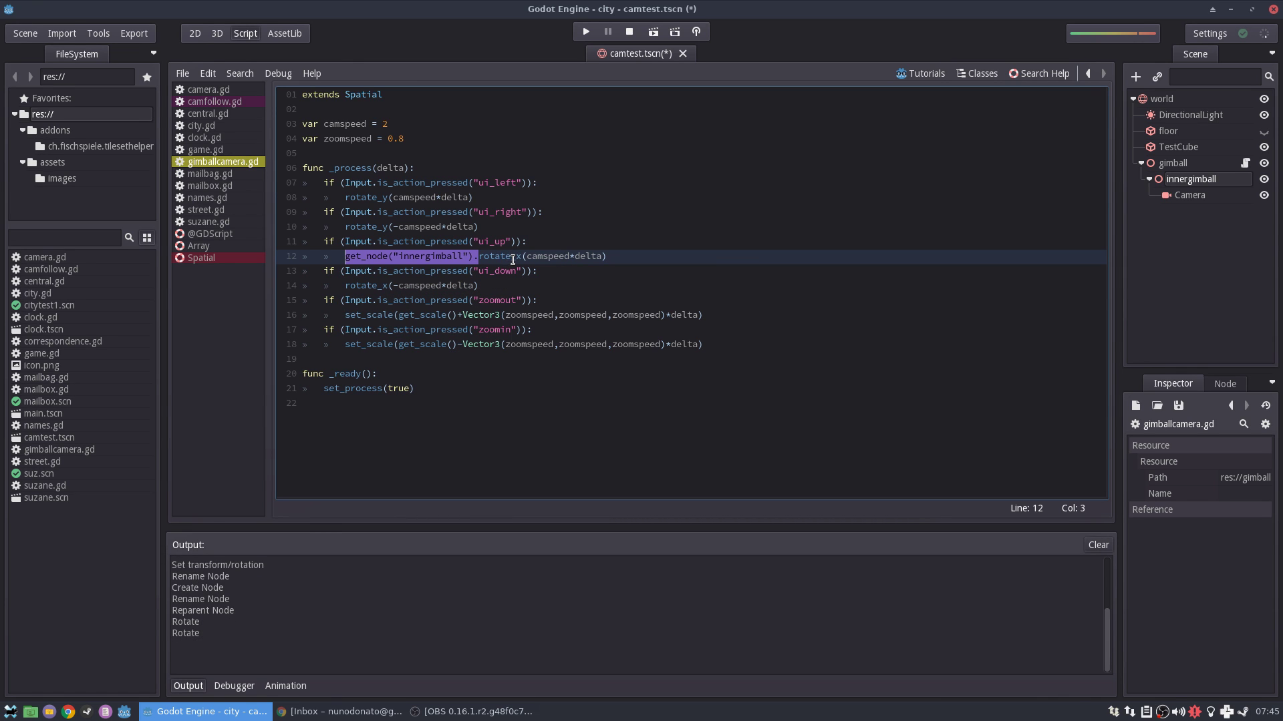
key("ctrl+c")
left_click(342, 285)
key("ctrl+v")
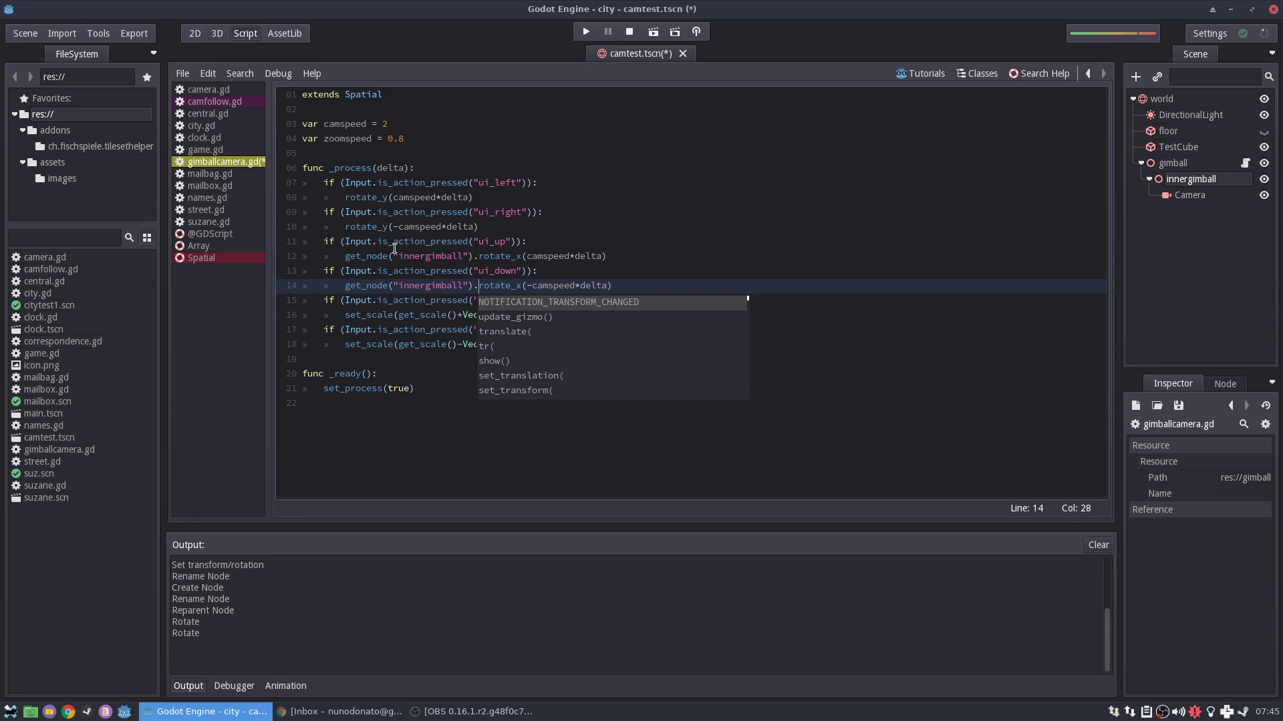
Step: Review the left/right and up/down rotation blocks in gimballcamera.gd and save the script with the scene
left_click(390, 200)
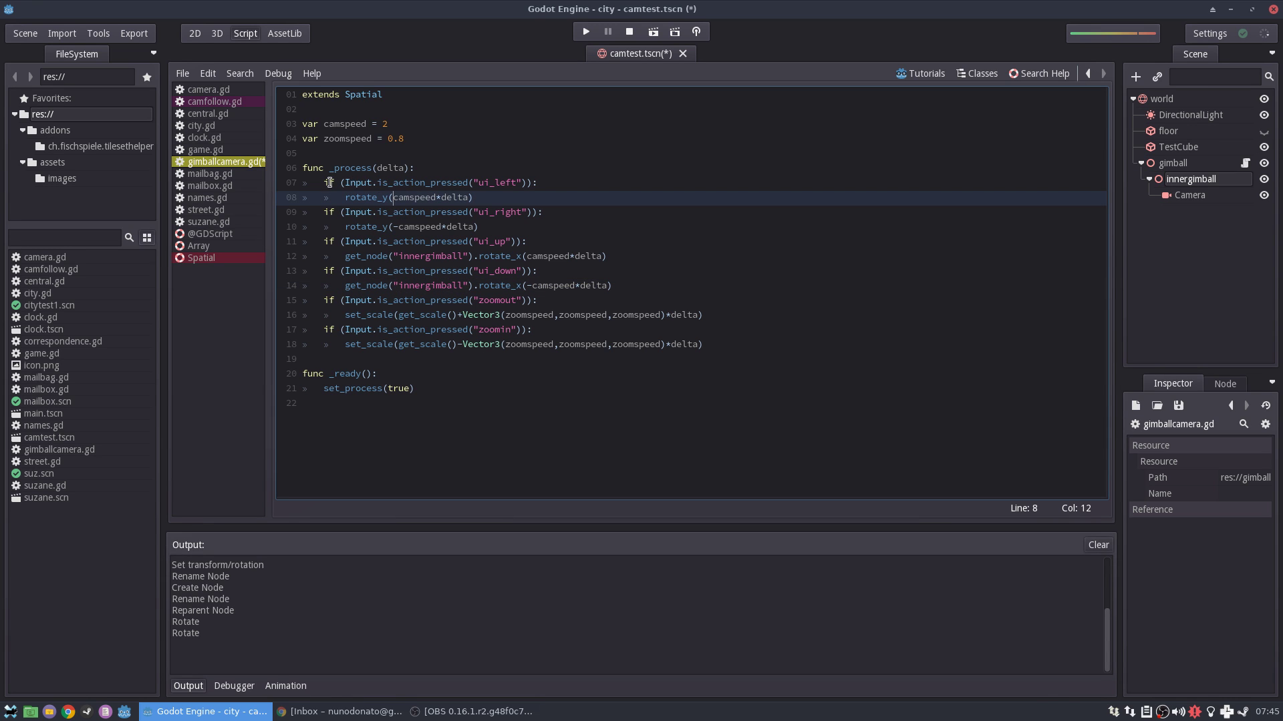
left_click_drag(329, 182, 470, 239)
left_click_drag(309, 242, 642, 284)
left_click(557, 285)
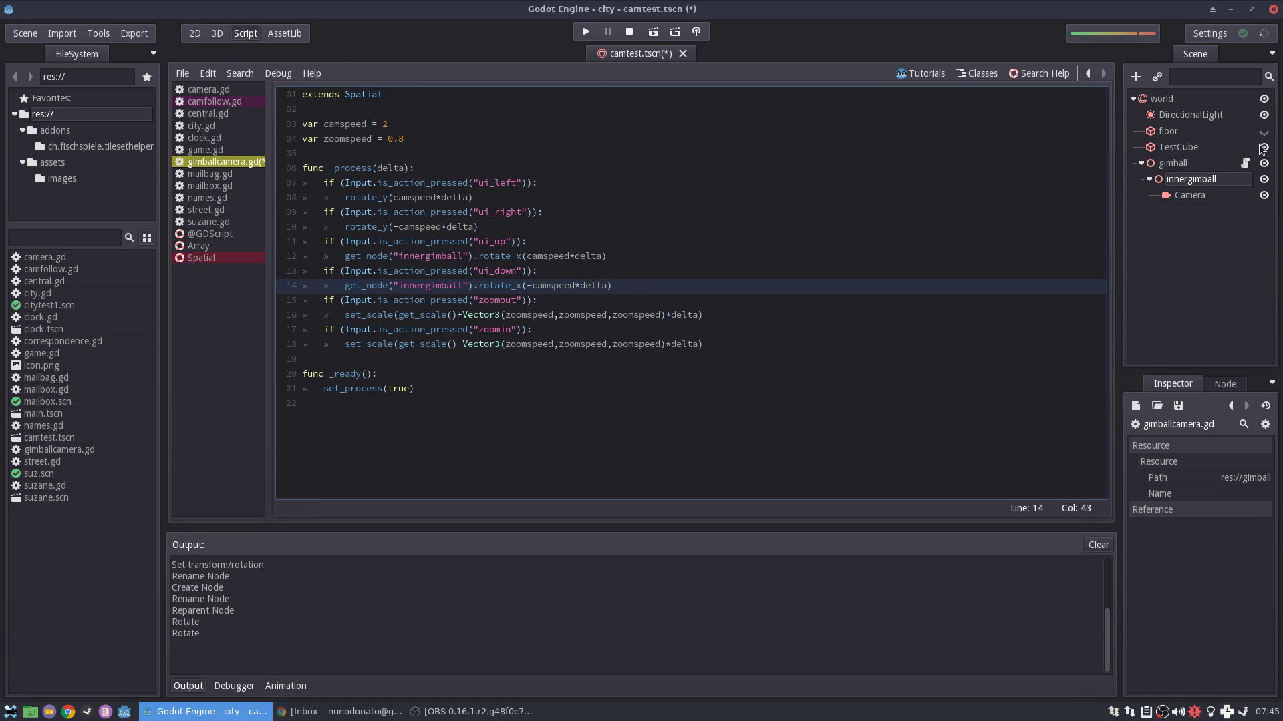
key("ctrl+s")
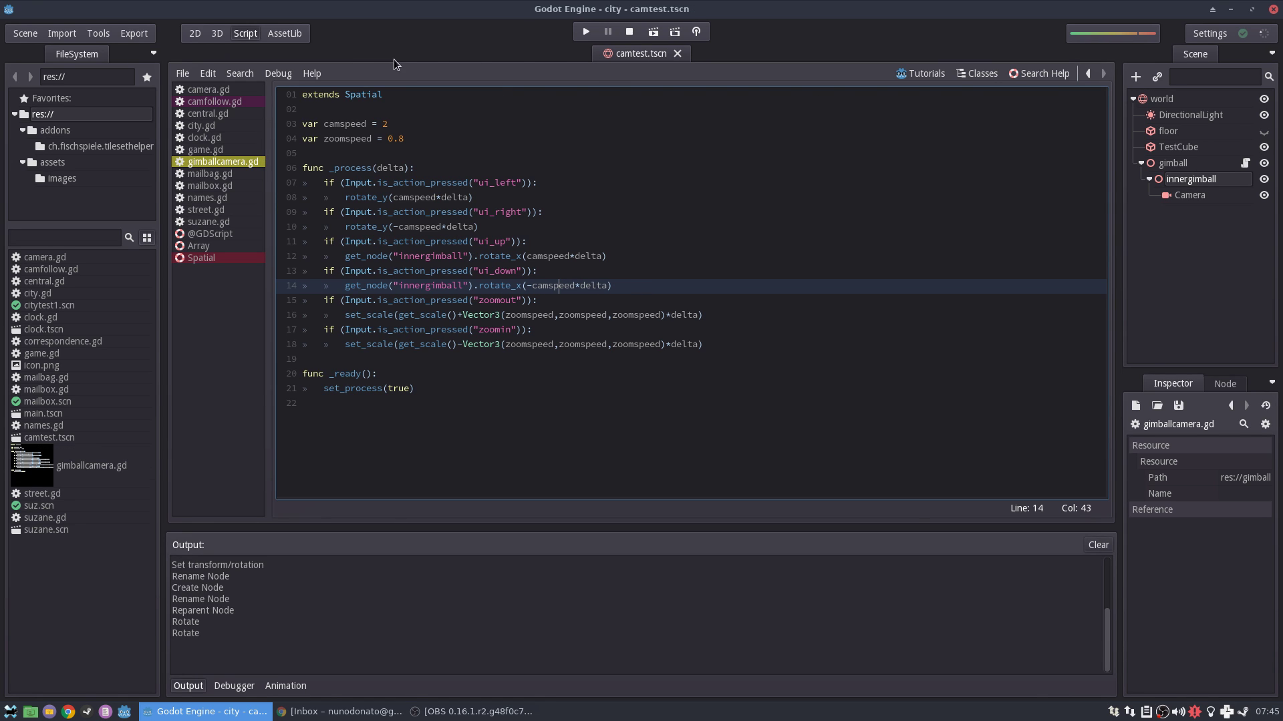
Step: Play the current scene to test the camera rotation around the cube, and close the game window
key("F2")
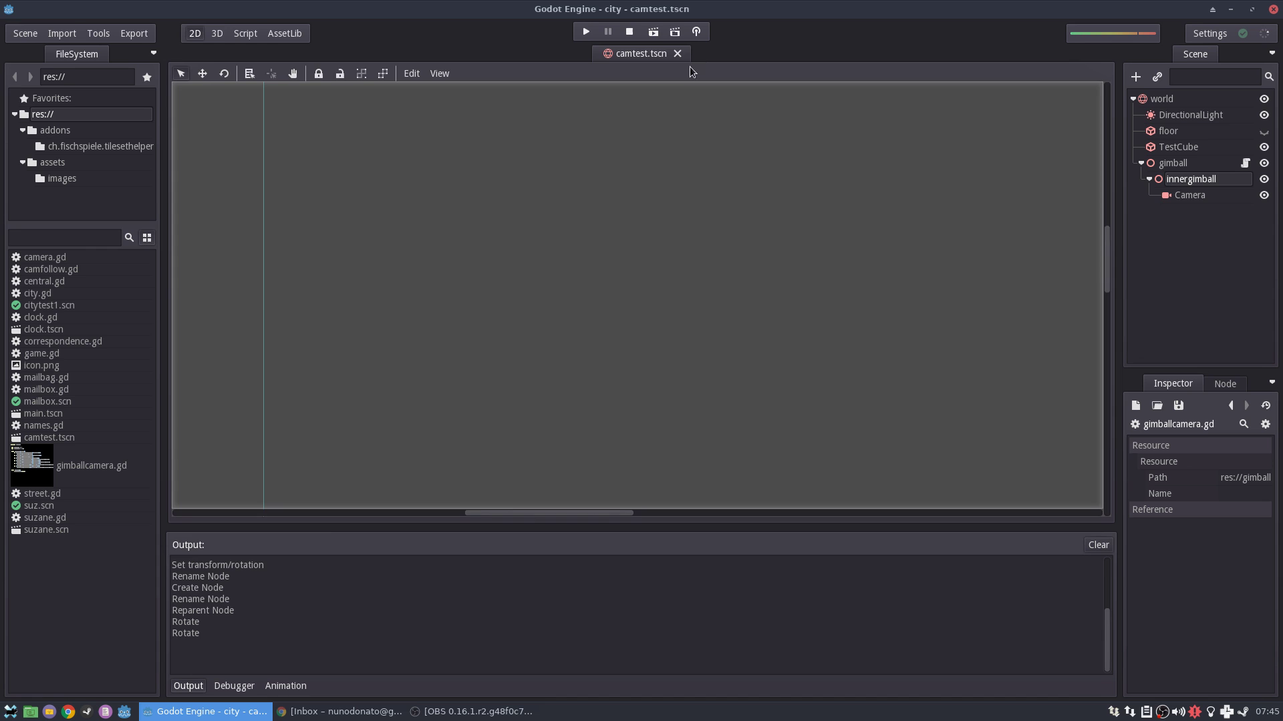
left_click(653, 32)
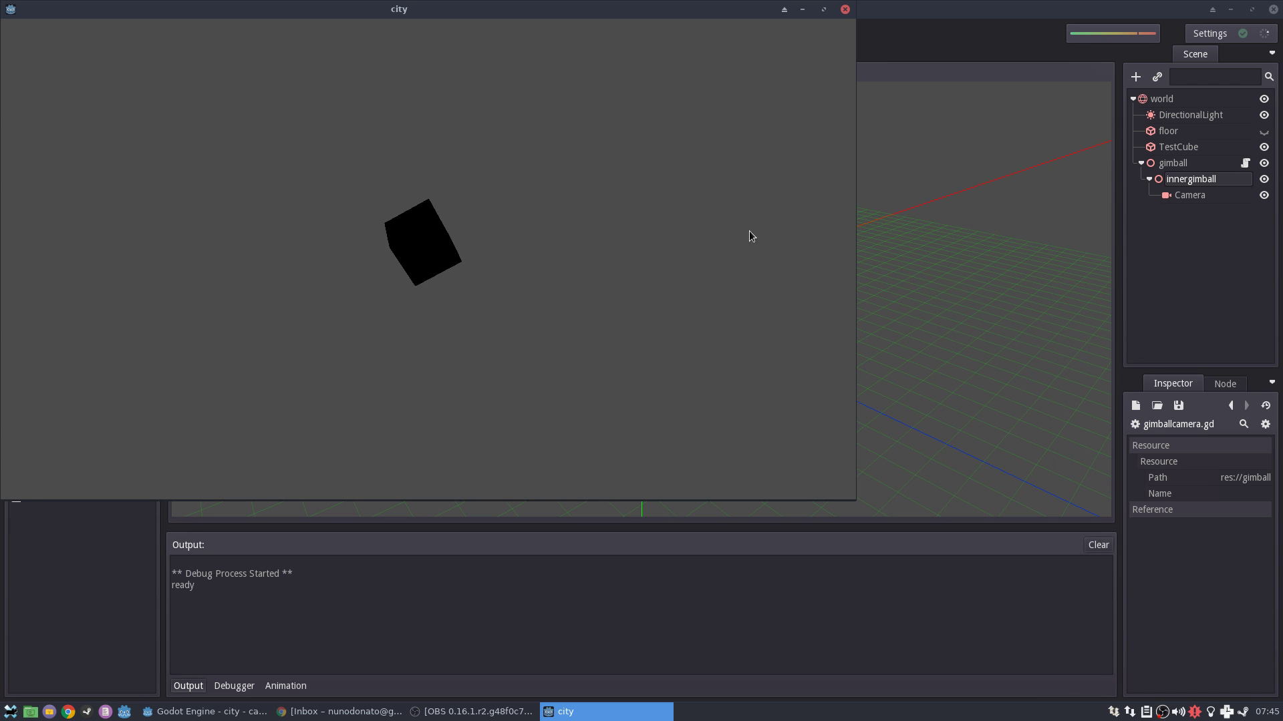
left_click(845, 9)
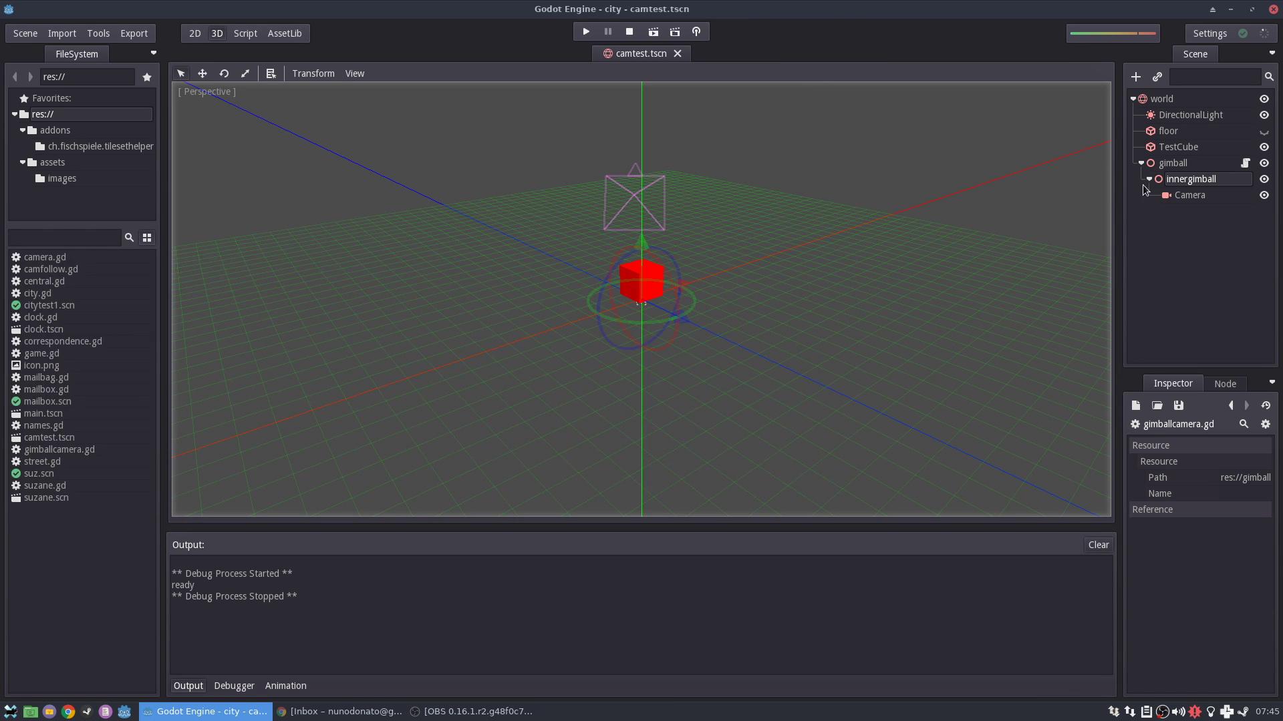
Step: Reset the gimball node's rotation to 0 on the X axis
left_click(1176, 163)
left_click(1241, 509)
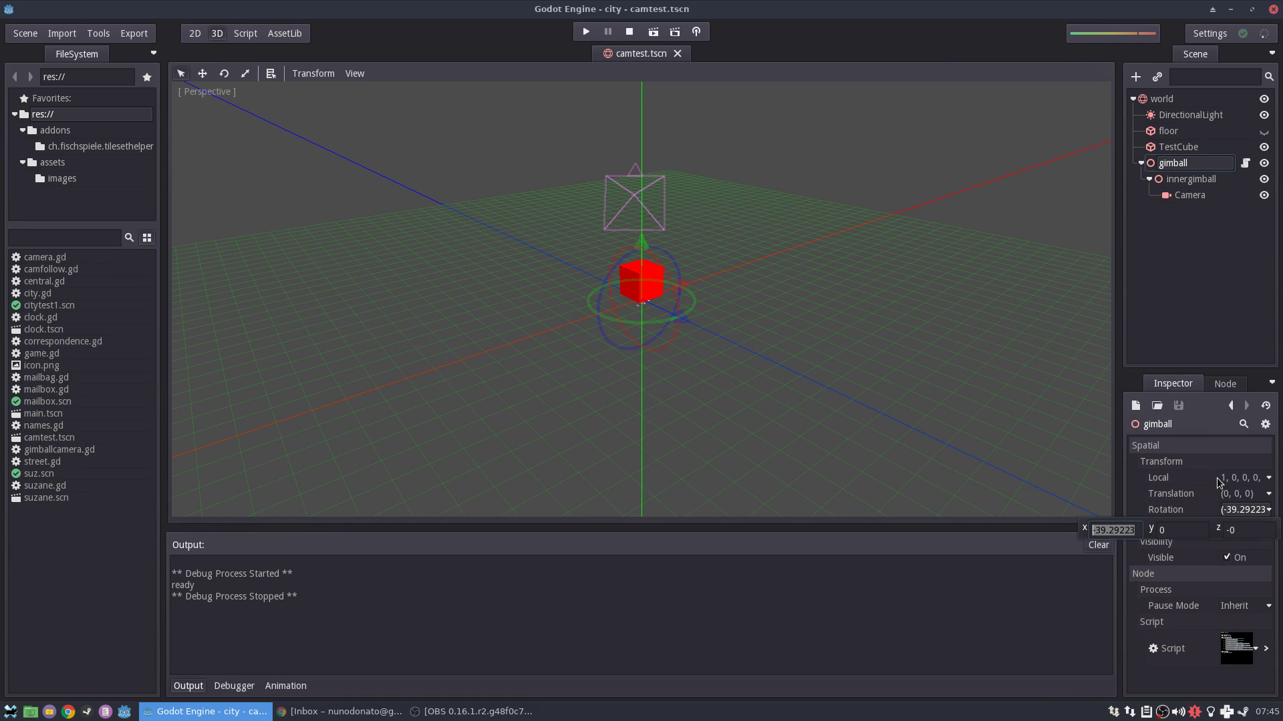
type("0")
key("Tab")
key("Tab")
key("Return")
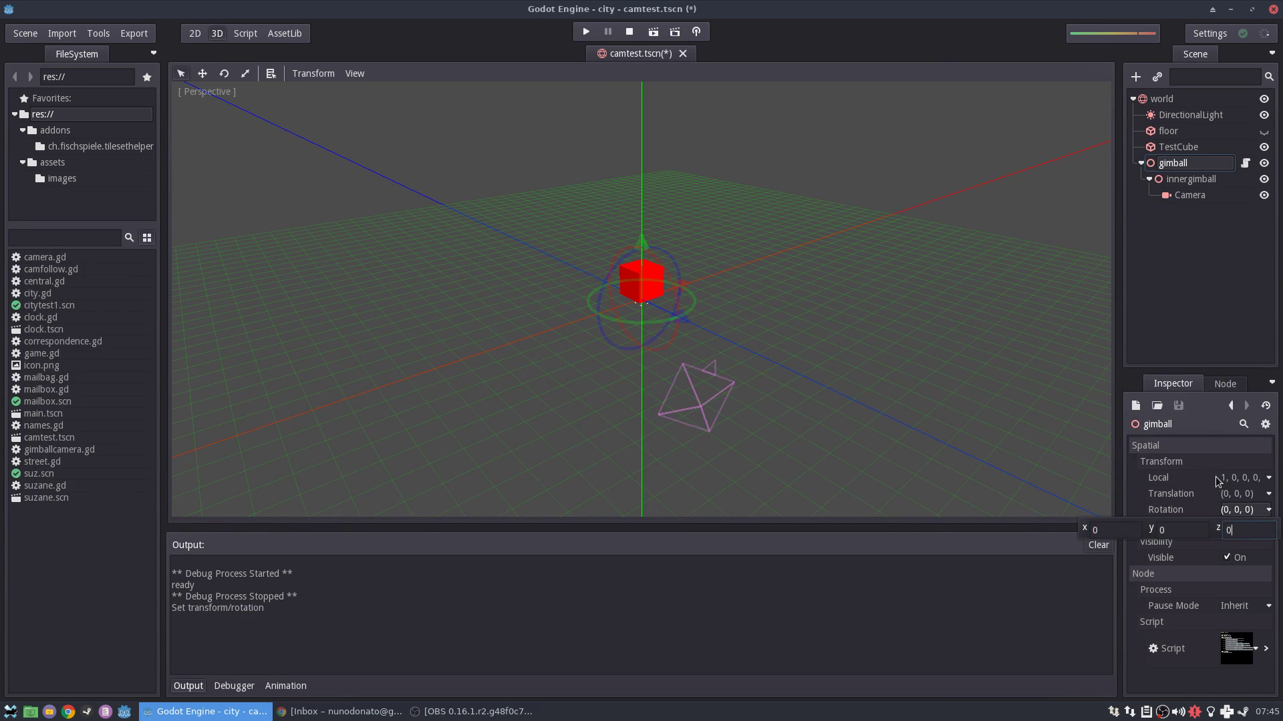
Step: Reset the innergimball node's Y and Z rotation to 0
left_click(1192, 179)
left_click(1222, 509)
key("Tab")
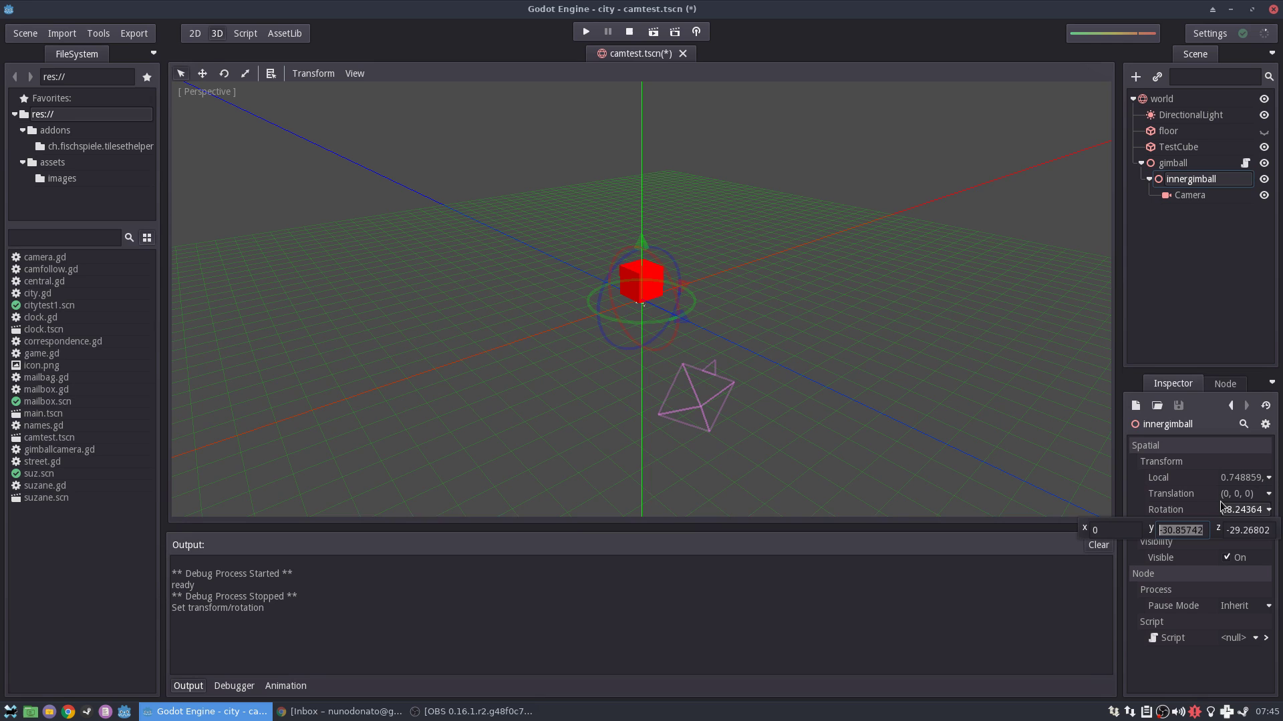
type("0")
key("Tab")
type("0")
key("Return")
Step: Run the project to test orbiting the camera with the reset gimbals, and close the game window
mouse_move(694, 414)
middle_mouse_down()
mouse_move(722, 395)
mouse_move(700, 403)
middle_mouse_up()
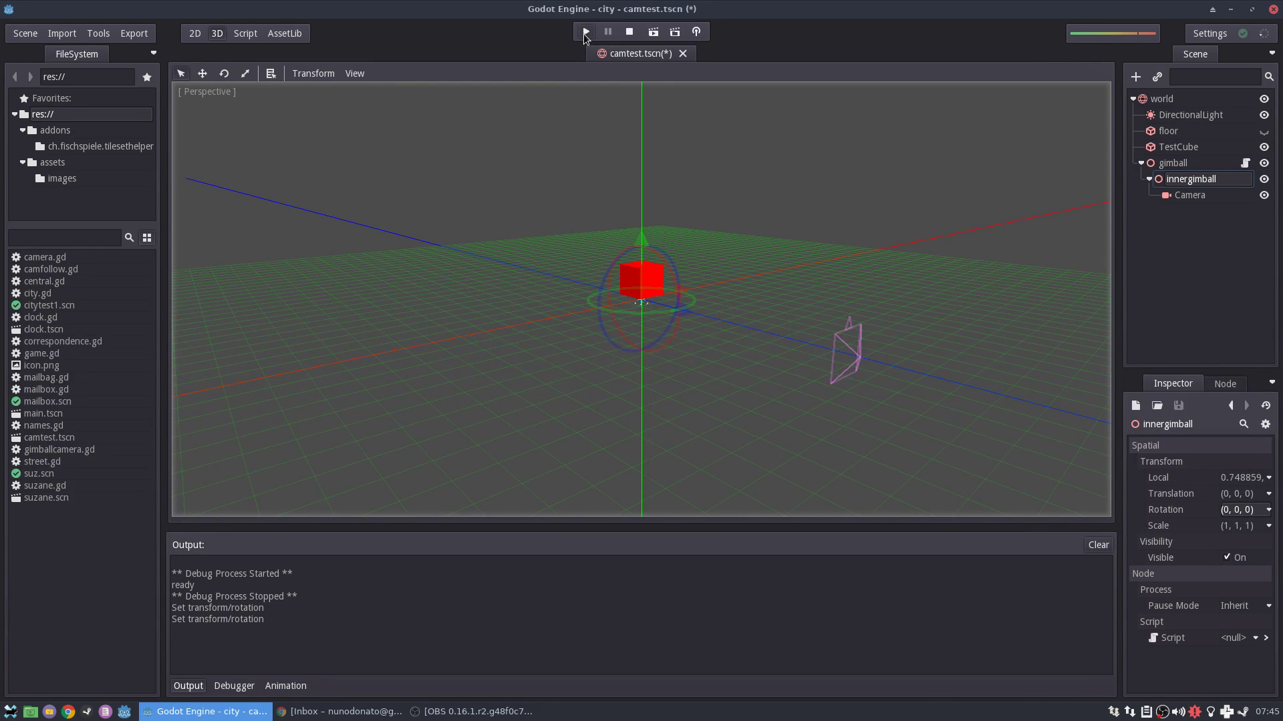
left_click(585, 32)
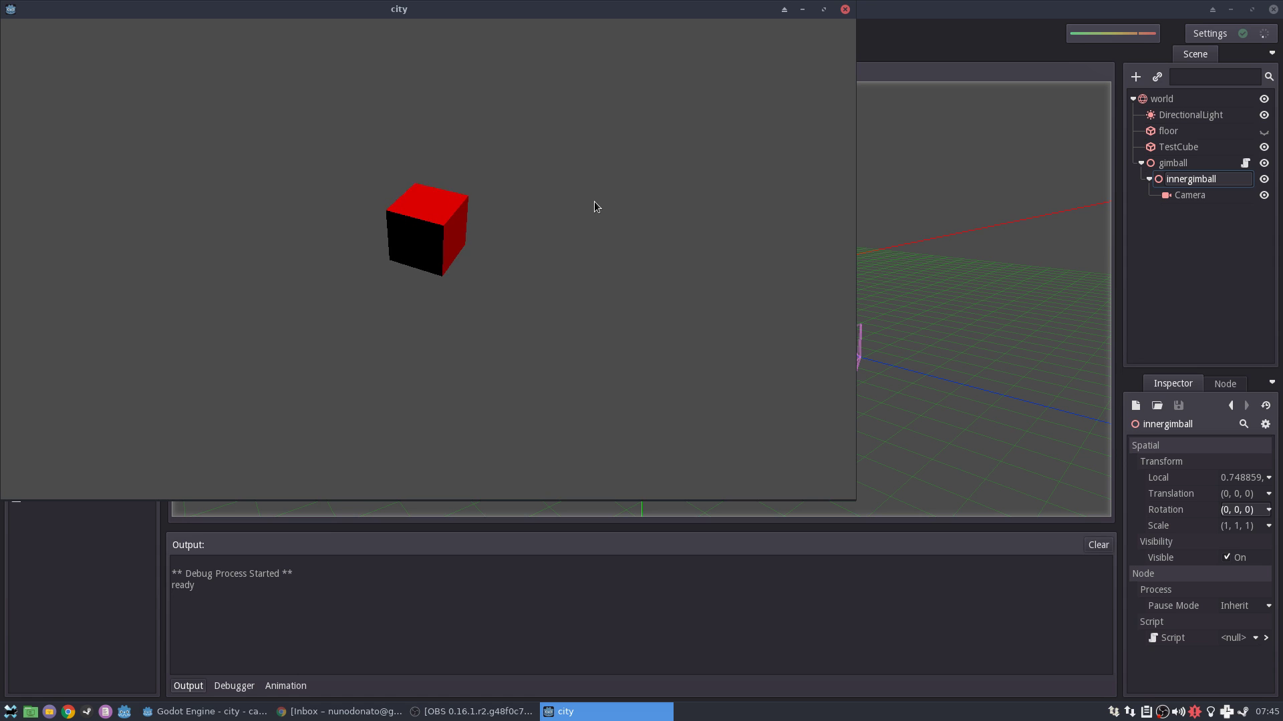
left_click(844, 8)
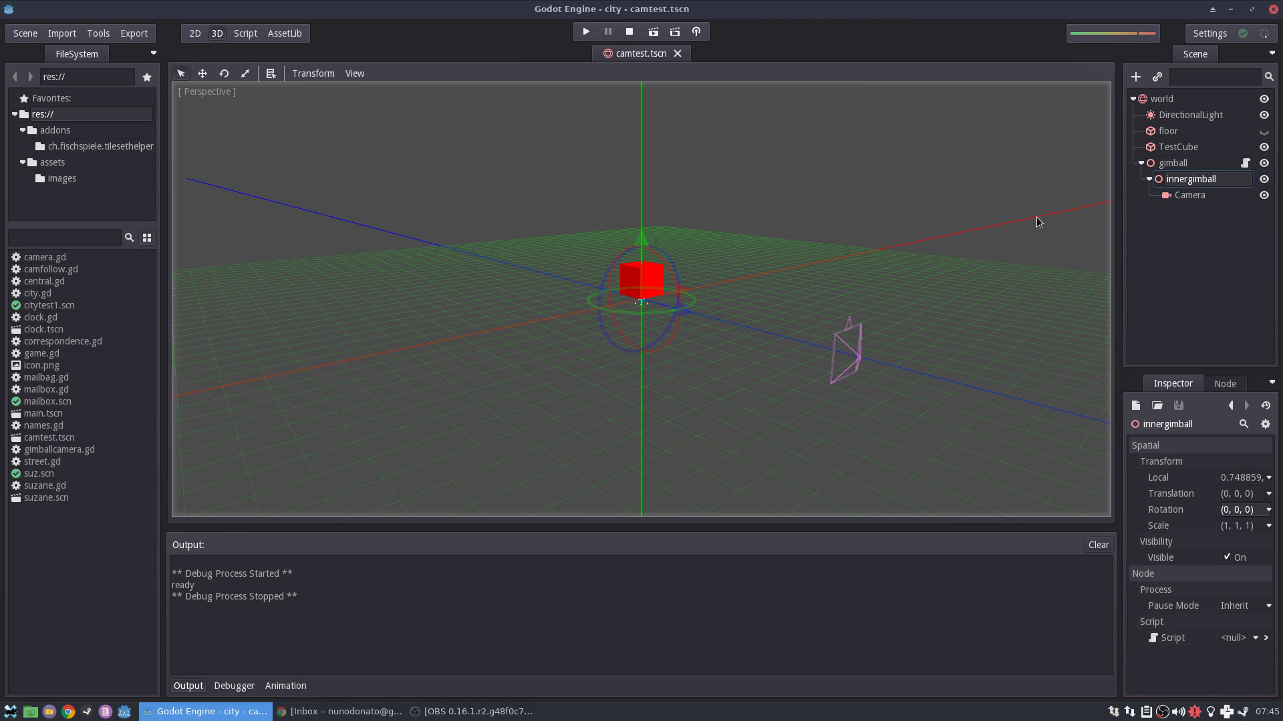
Step: Scale the gimball node up uniformly to about 1.99 so its camera moves away from the cube
middle_click_drag(1036, 217, 1022, 246)
left_click(1185, 167)
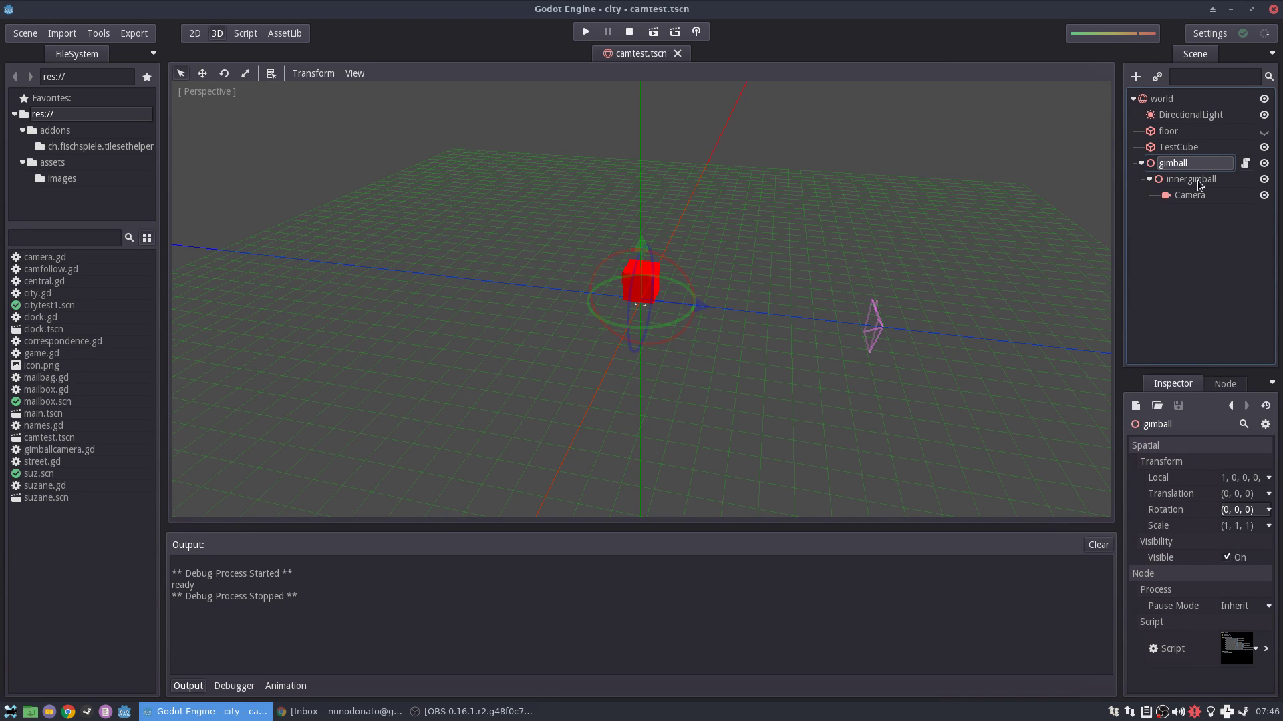
left_click(1197, 179)
left_click(1196, 166)
key("r")
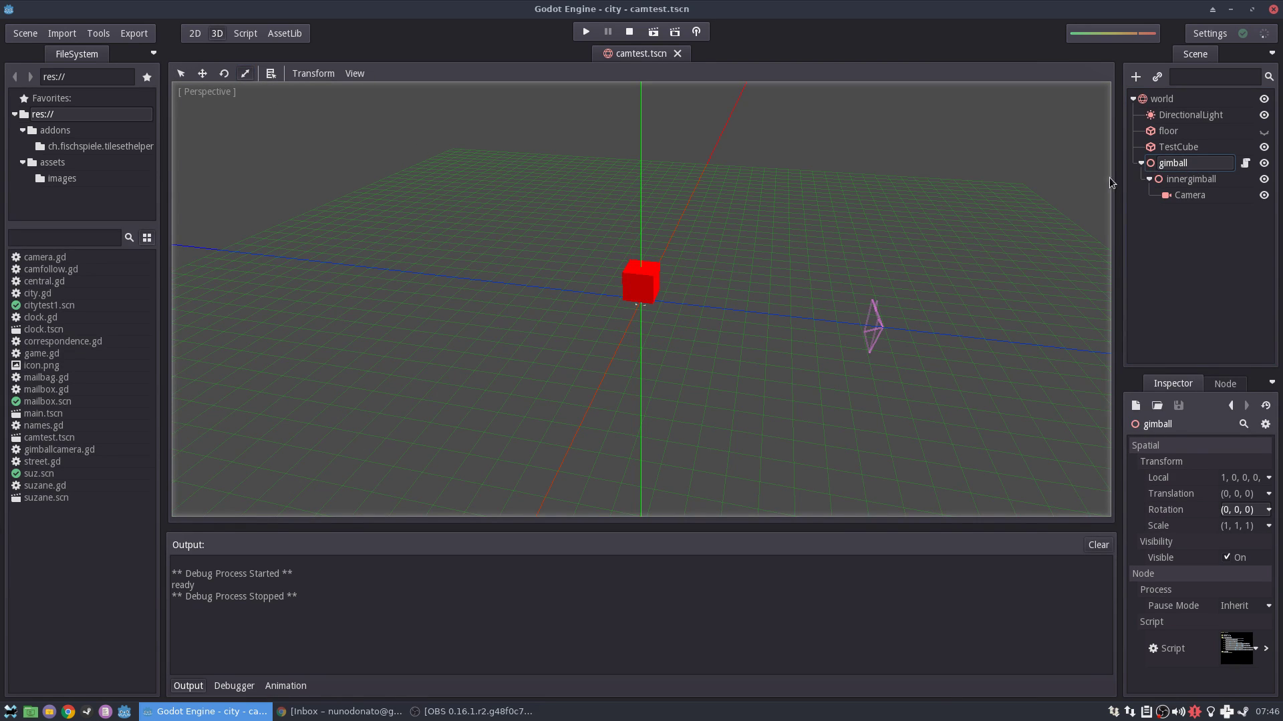
middle_click_drag(1109, 178, 847, 198)
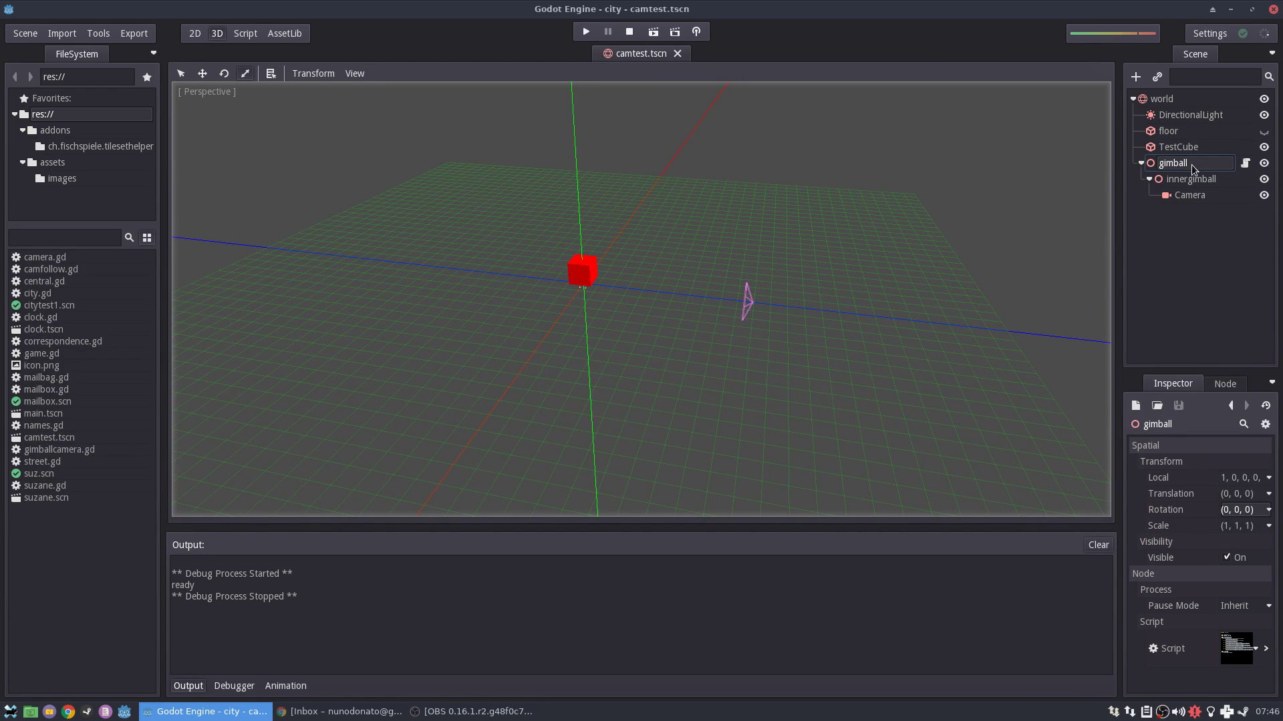
left_click(1190, 195)
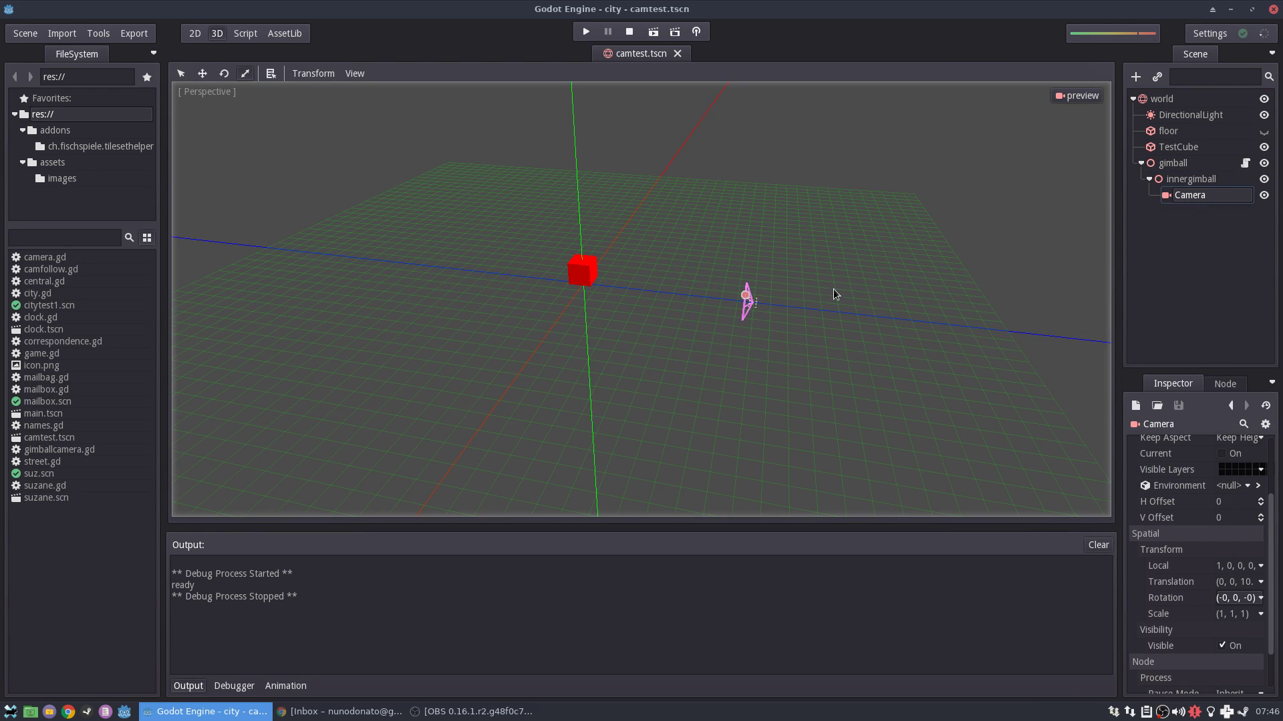
left_click(1204, 162)
left_click_drag(750, 207, 926, 152)
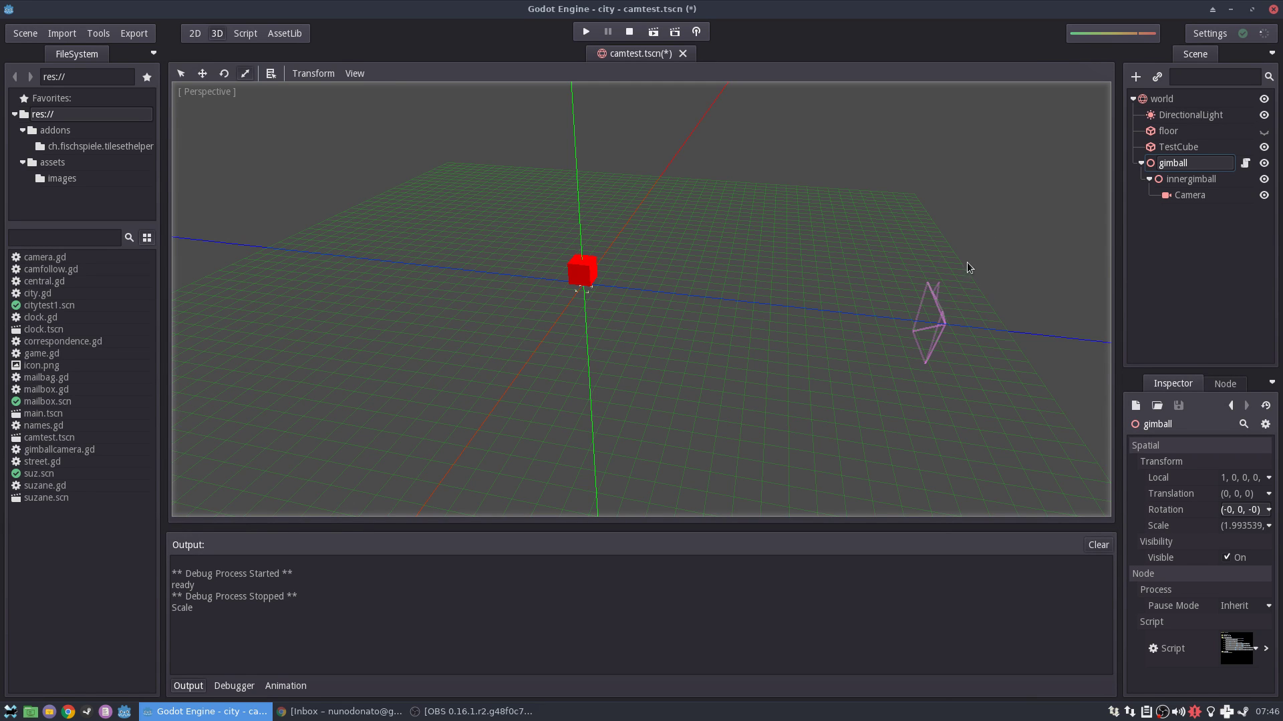
Step: Scale the gimball node down to about 1.46 so its camera moves closer to the cube
middle_click_drag(967, 262, 916, 269)
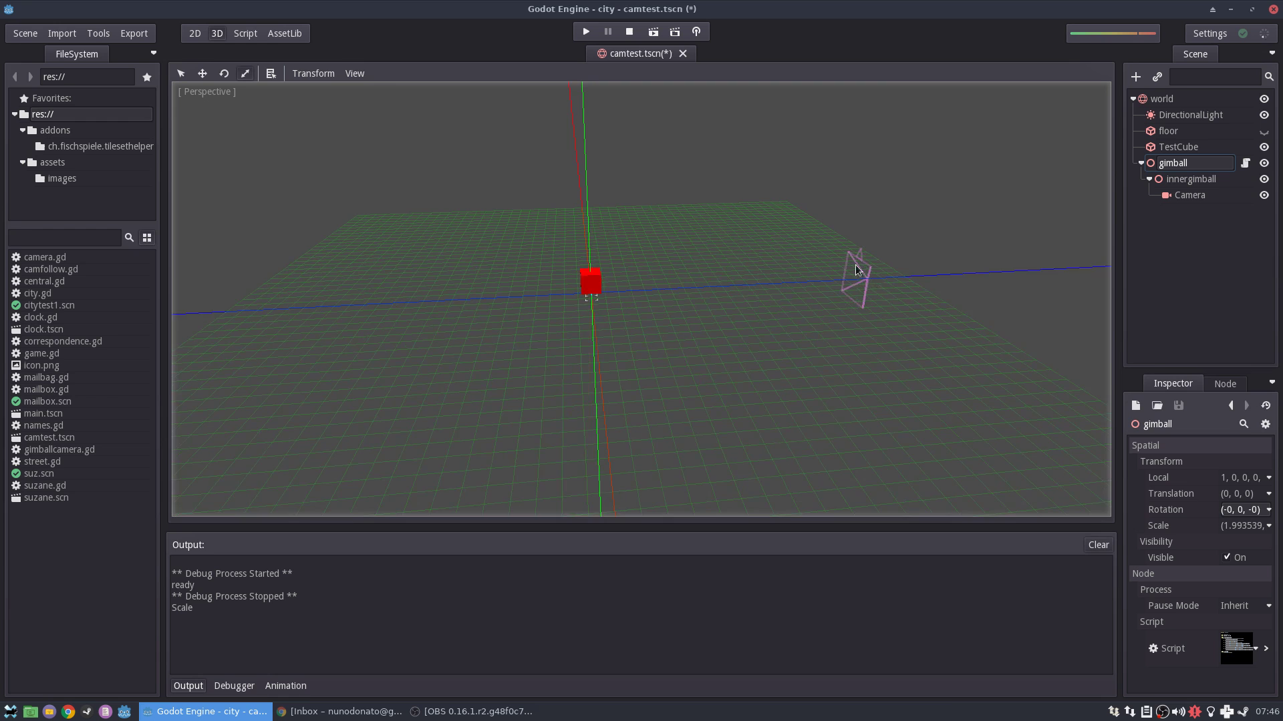
middle_click_drag(889, 232, 848, 239)
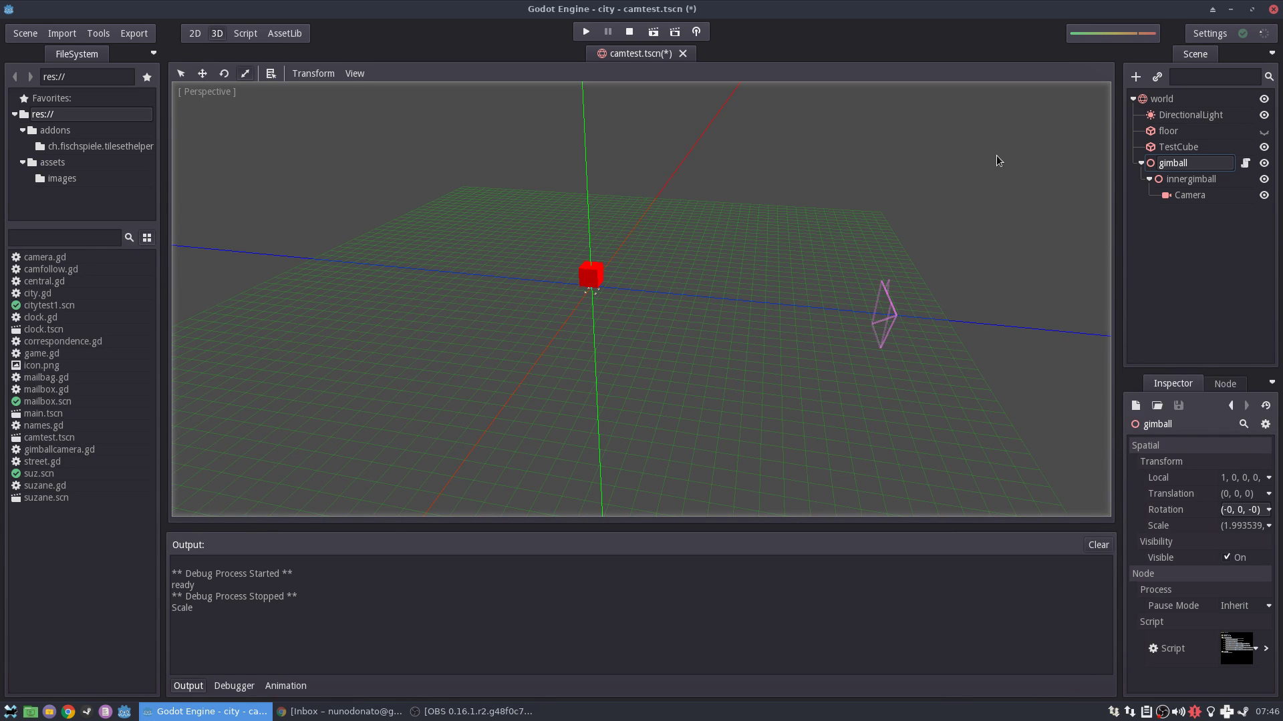
left_click_drag(995, 170, 898, 205)
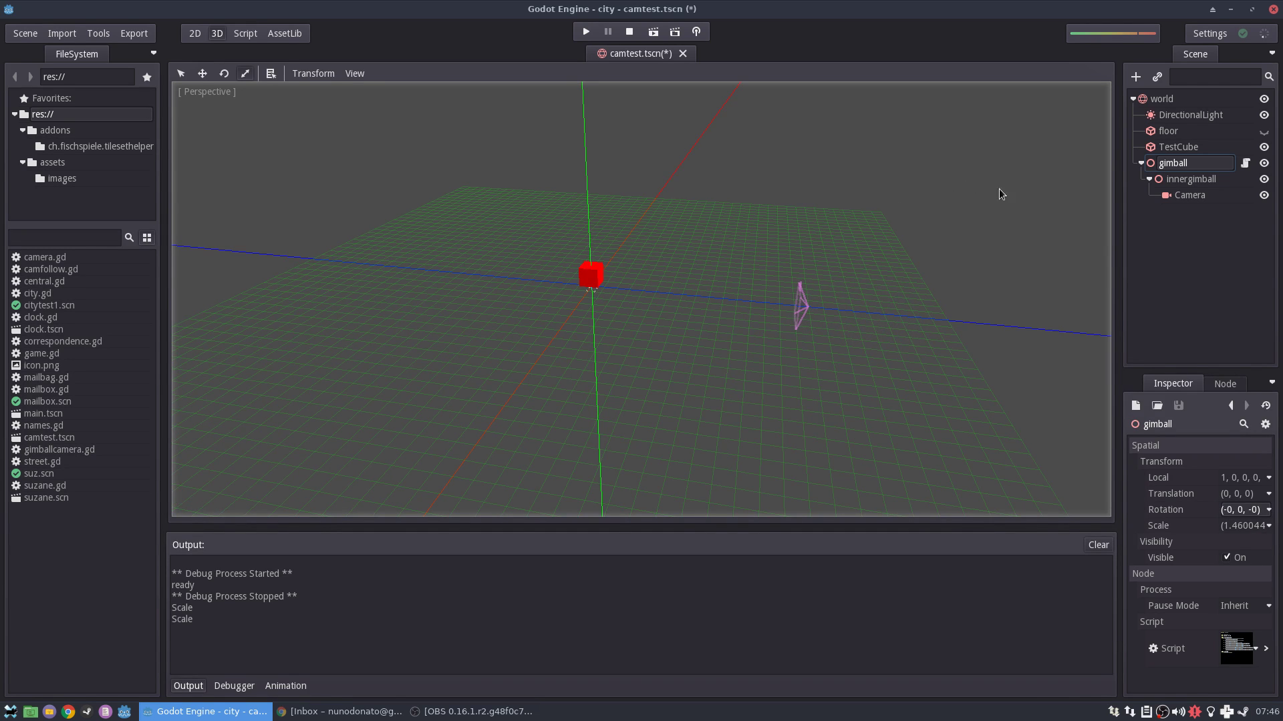
Step: Open gimball's script and examine the set_scale lines for zoomout and zoomin and the zoomspeed variable
left_click(1246, 165)
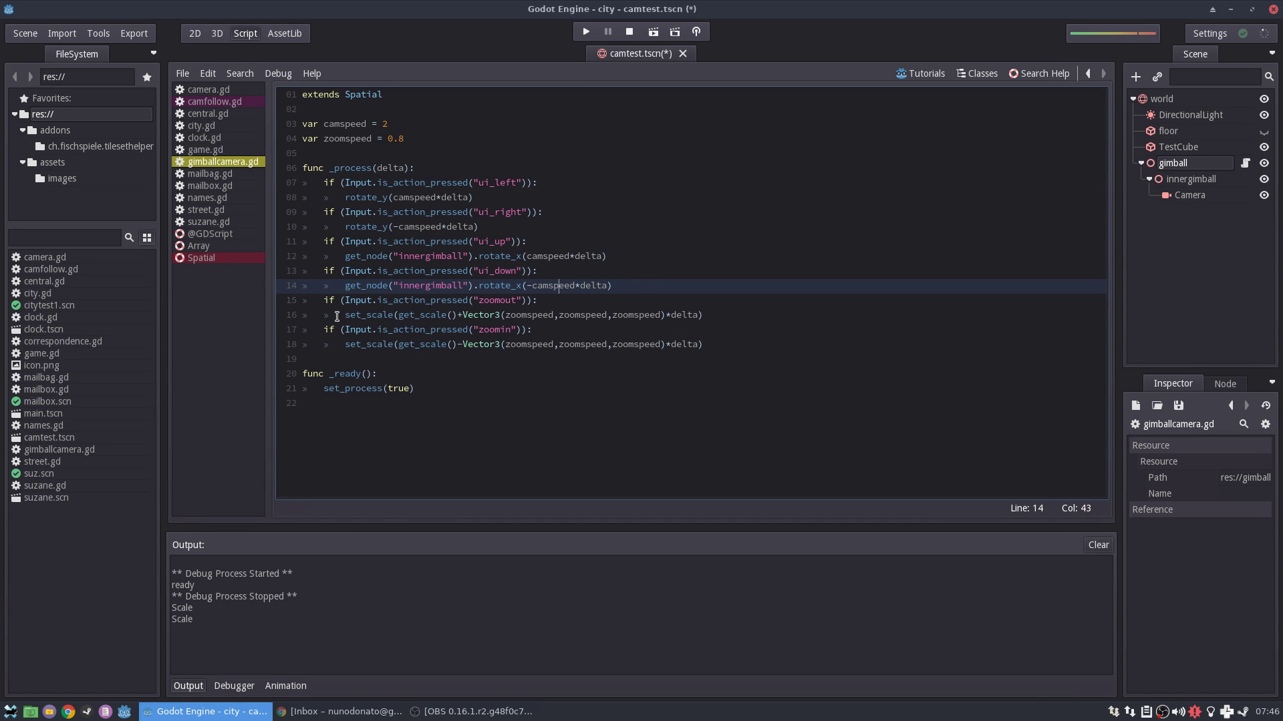
left_click_drag(337, 316, 569, 315)
key("Right")
key("Right")
key("Right")
key("Right")
key("Right")
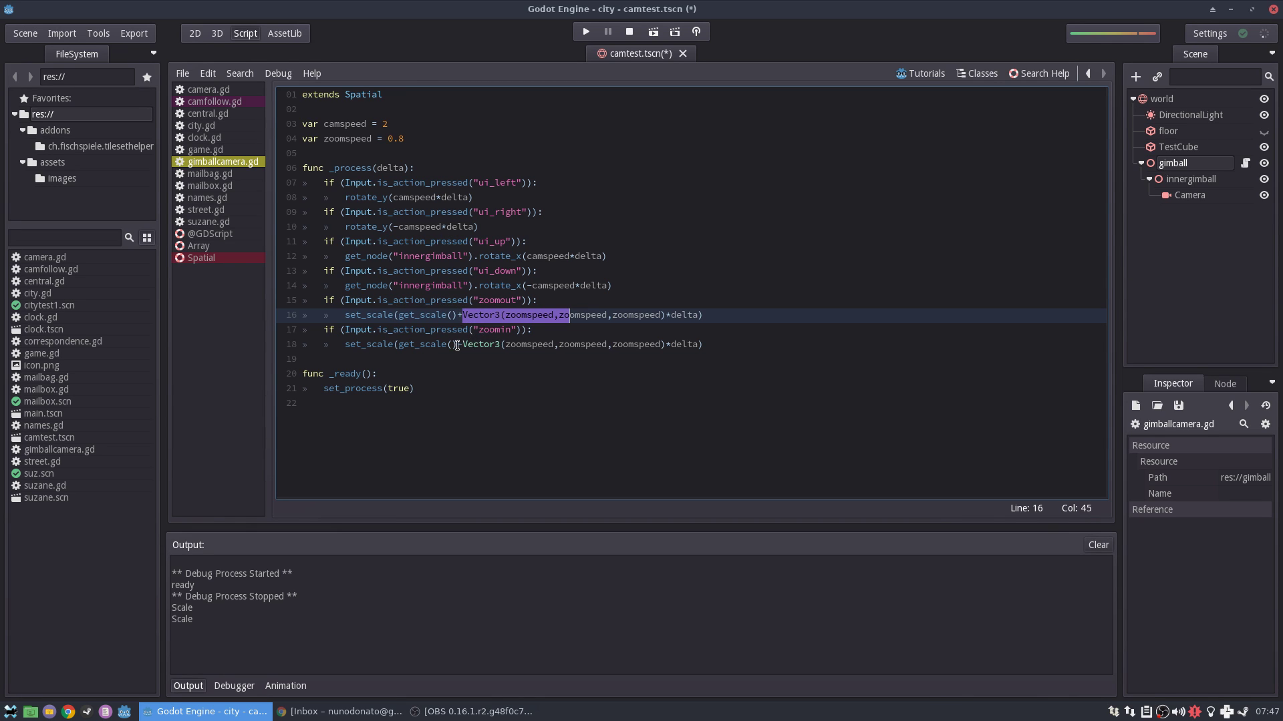
left_click_drag(457, 345, 565, 344)
left_click(564, 345)
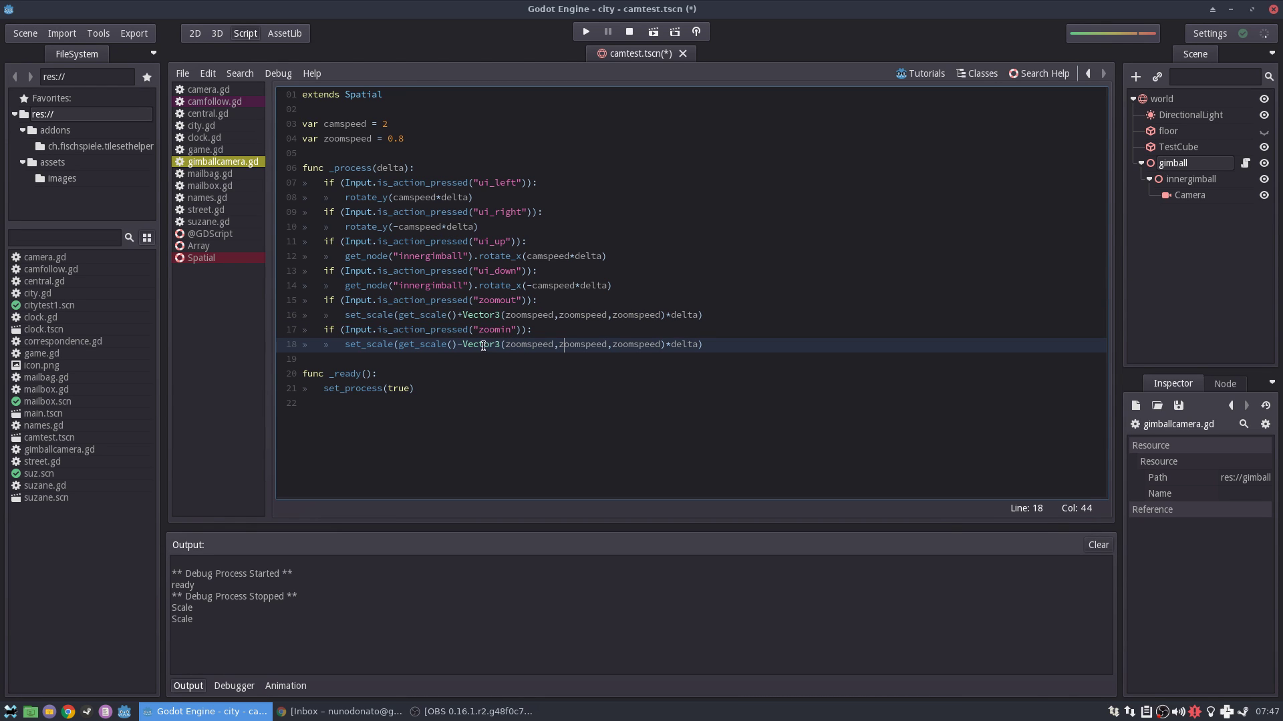
double_click(525, 346)
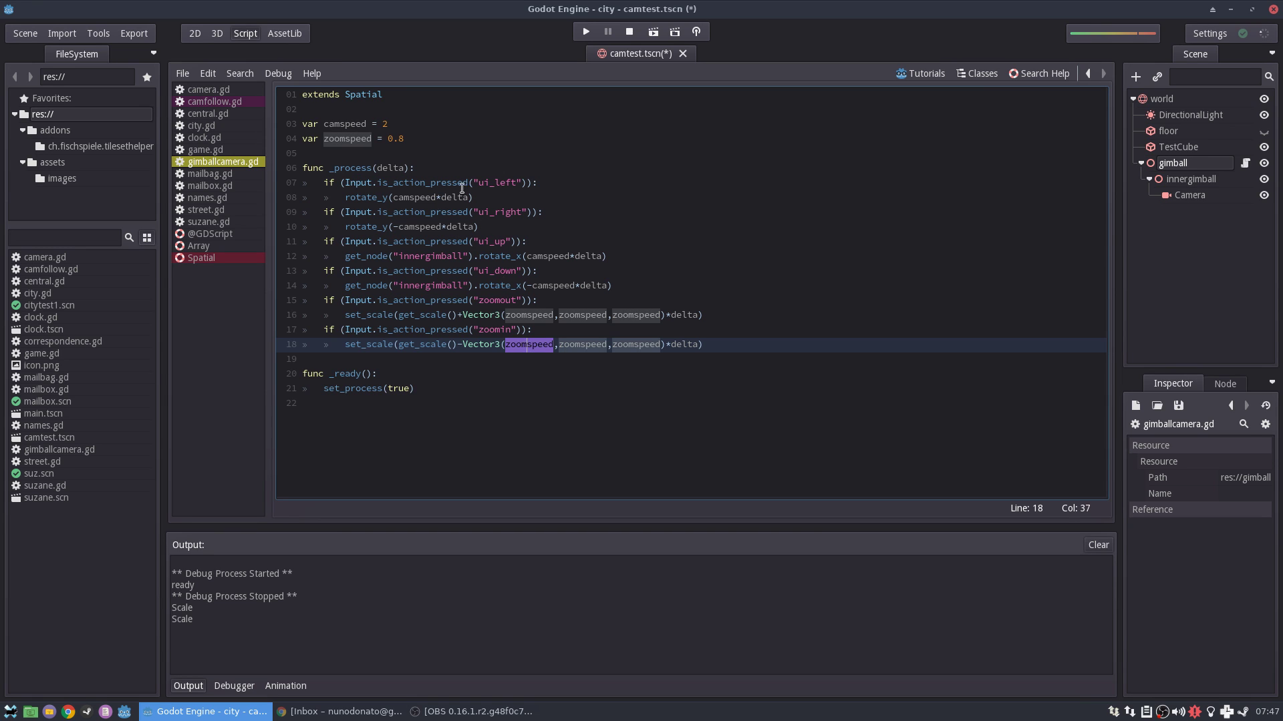
left_click_drag(385, 139, 423, 139)
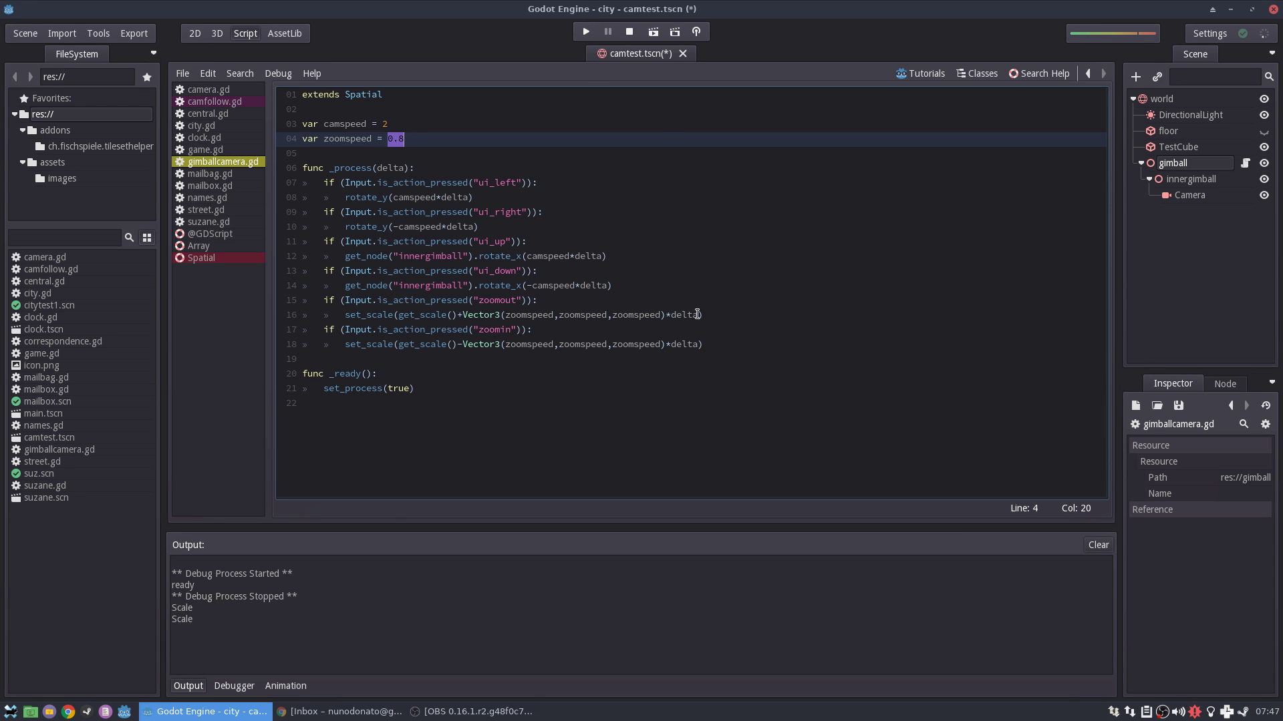
Step: Run the project to test the camera's rotation and zoom, and close the game window
left_click(588, 31)
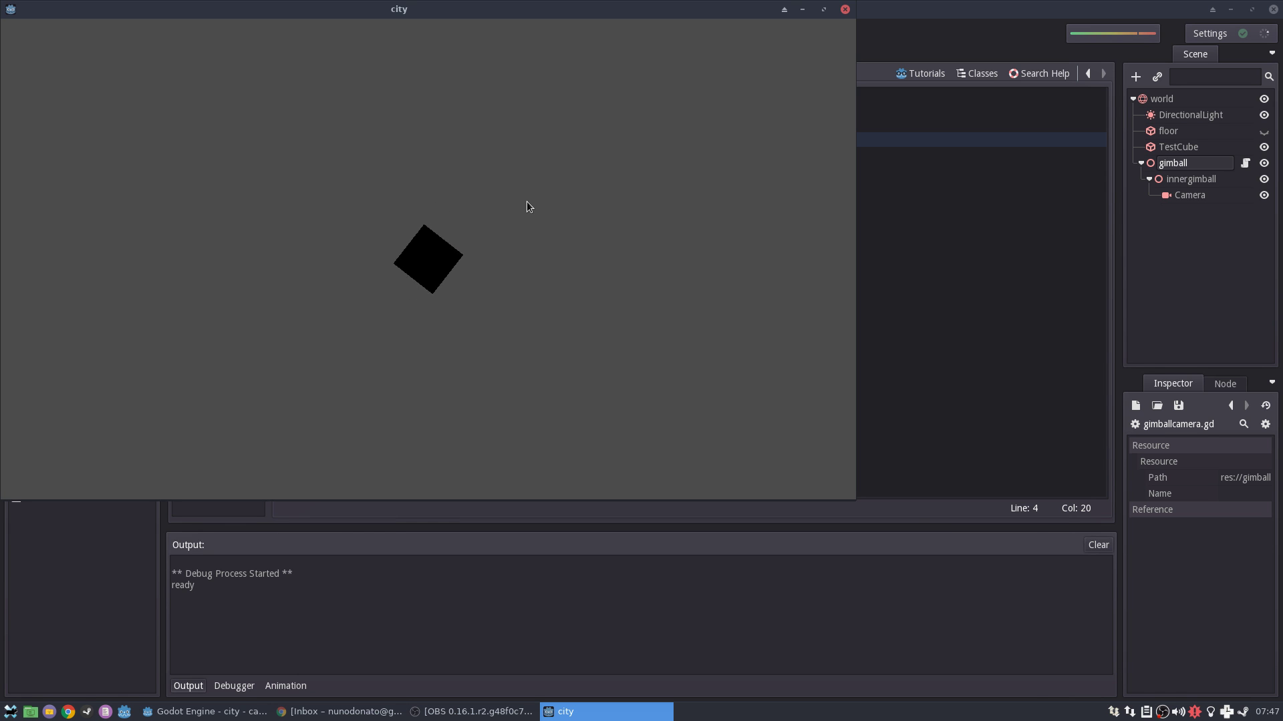
left_click(844, 9)
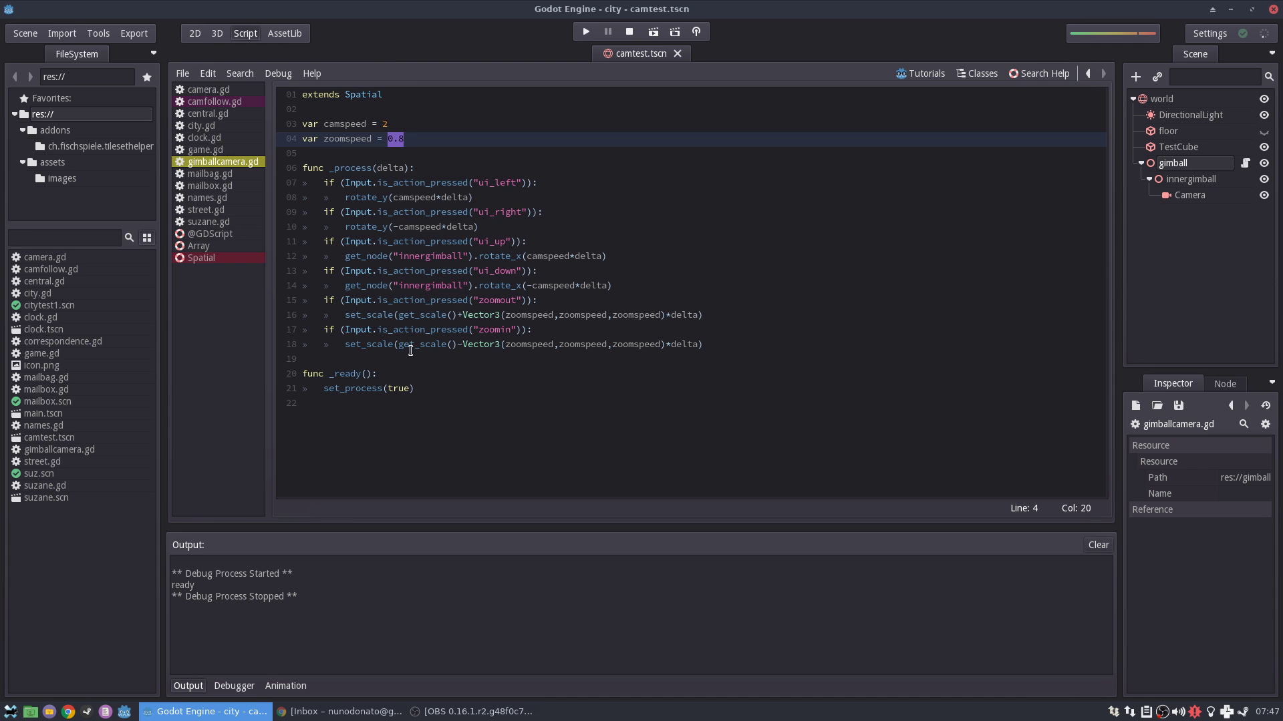
Step: Move TestCube along the red X axis away from the origin in the 3D view
left_click(1161, 99)
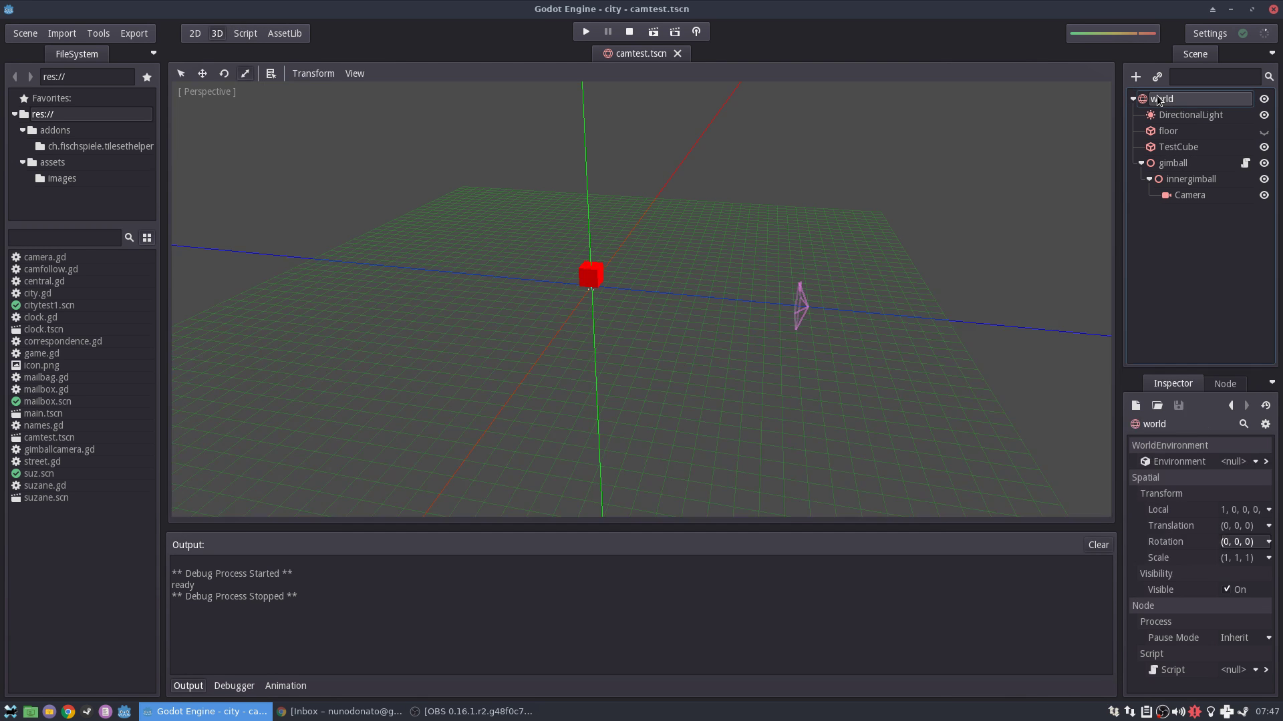
mouse_move(719, 327)
middle_mouse_down()
mouse_move(732, 331)
mouse_move(688, 335)
mouse_move(699, 335)
middle_mouse_up()
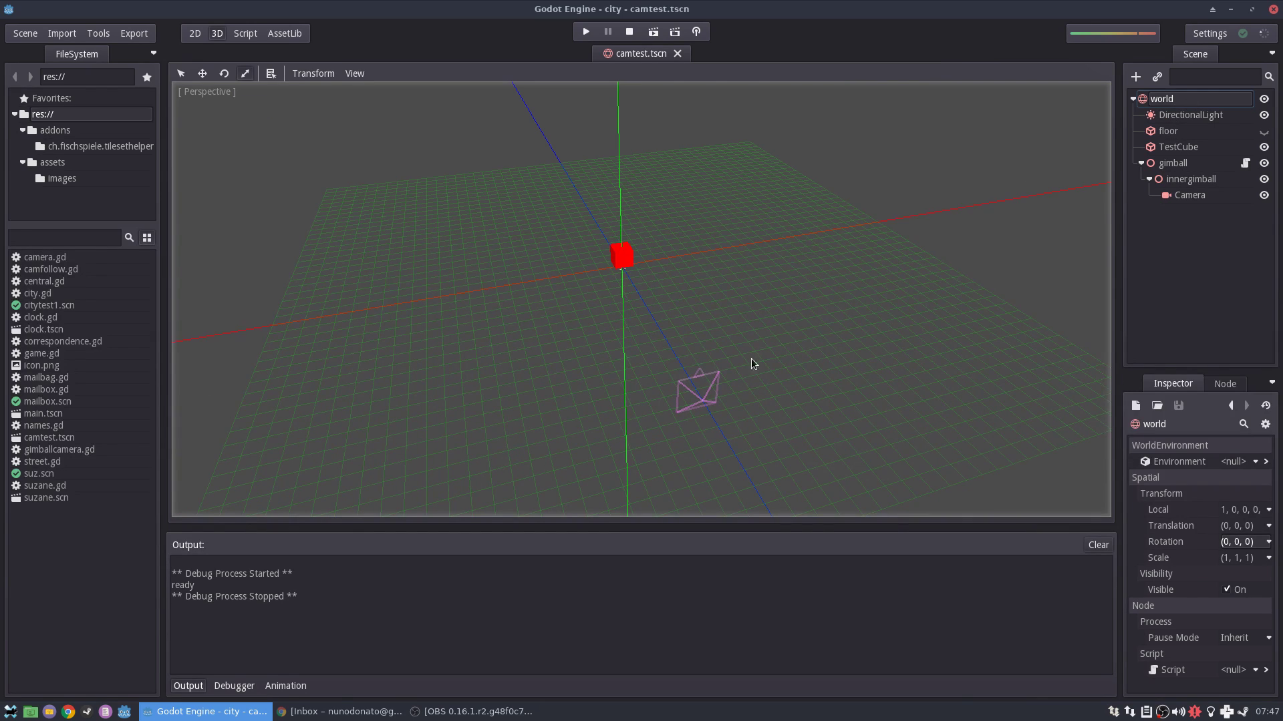
left_click(621, 261)
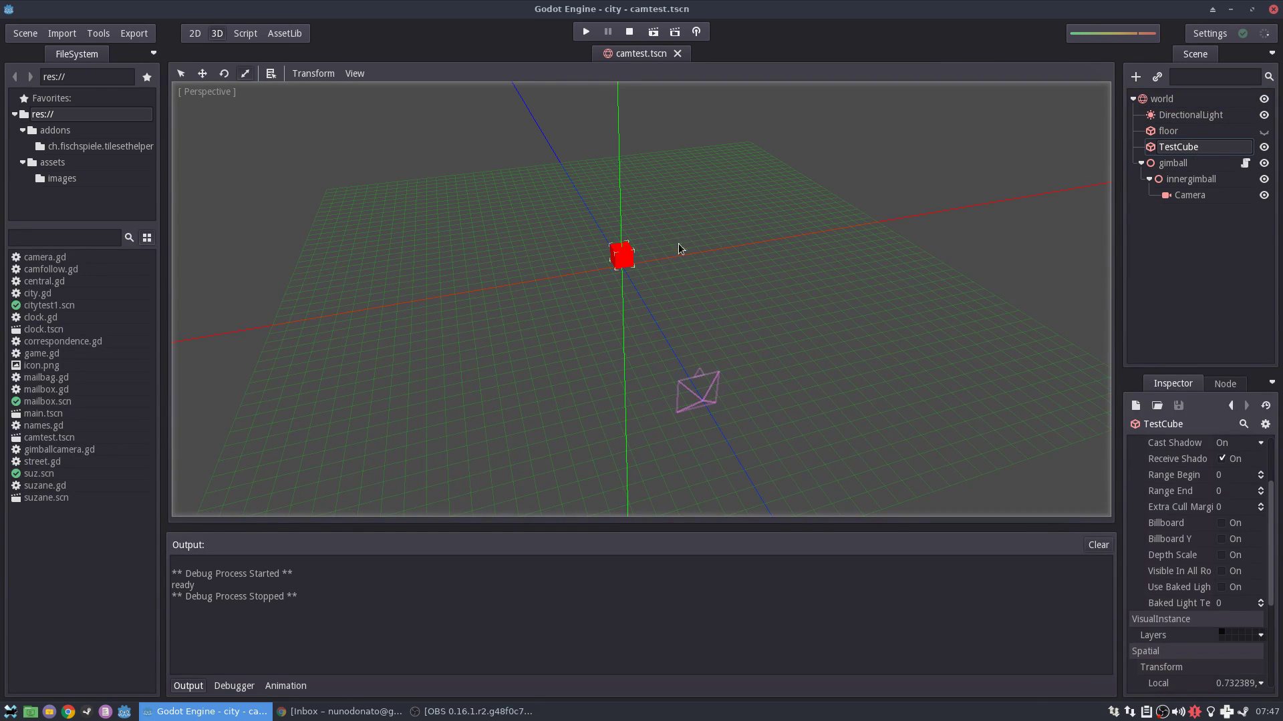
left_click_drag(679, 245, 803, 231)
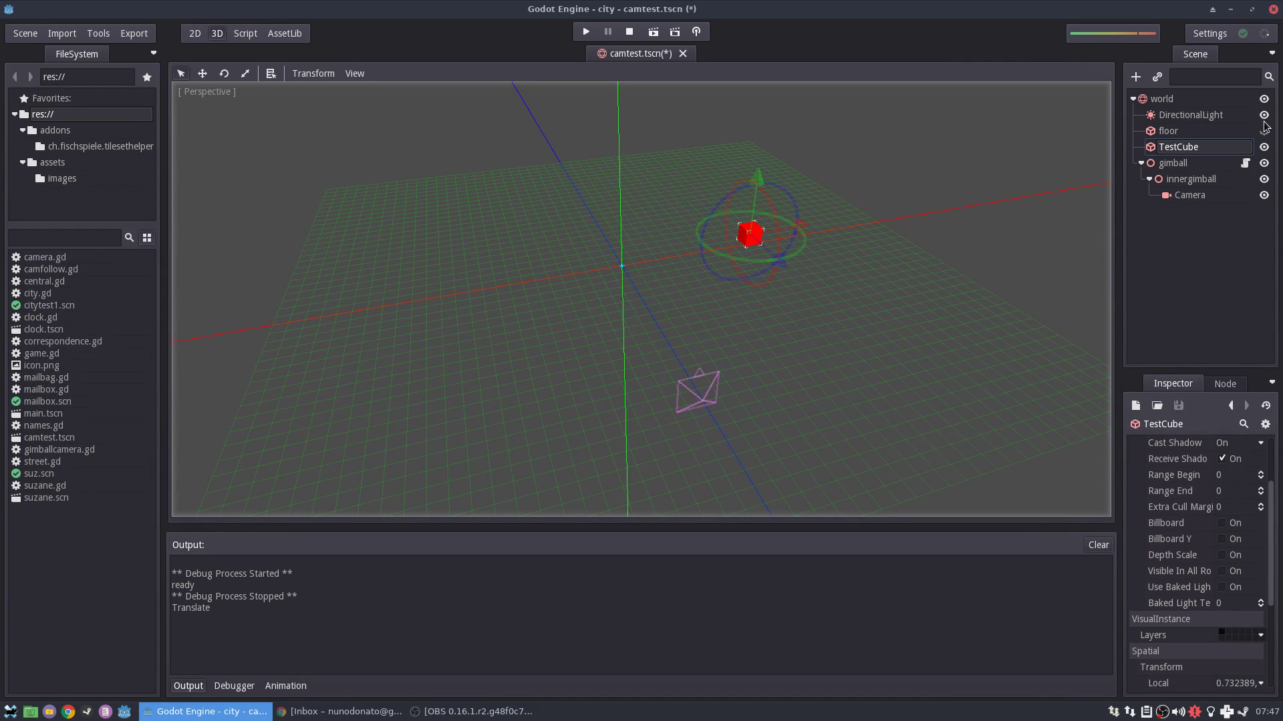
Step: Move the gimball node back and forth along the X axis, leaving it near the origin at about X 0.01
left_click(1206, 198)
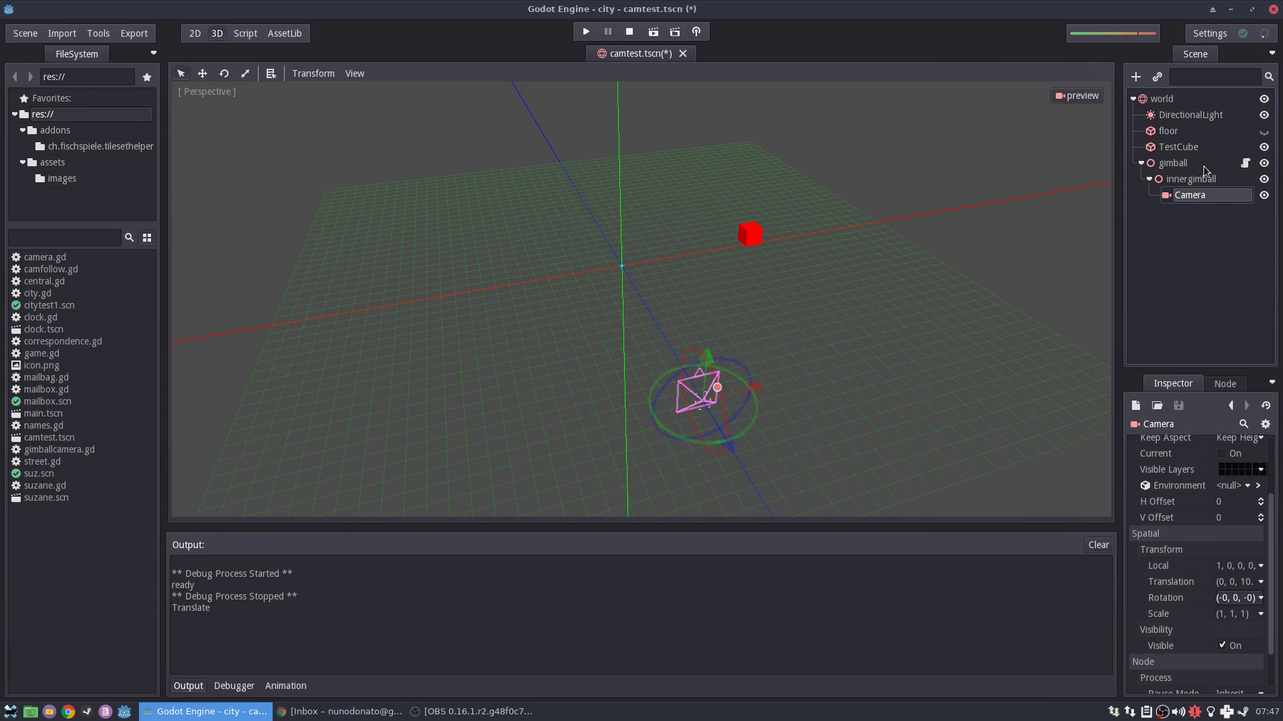
left_click(1203, 165)
mouse_move(675, 261)
left_mouse_down()
mouse_move(795, 235)
mouse_move(676, 264)
left_mouse_up()
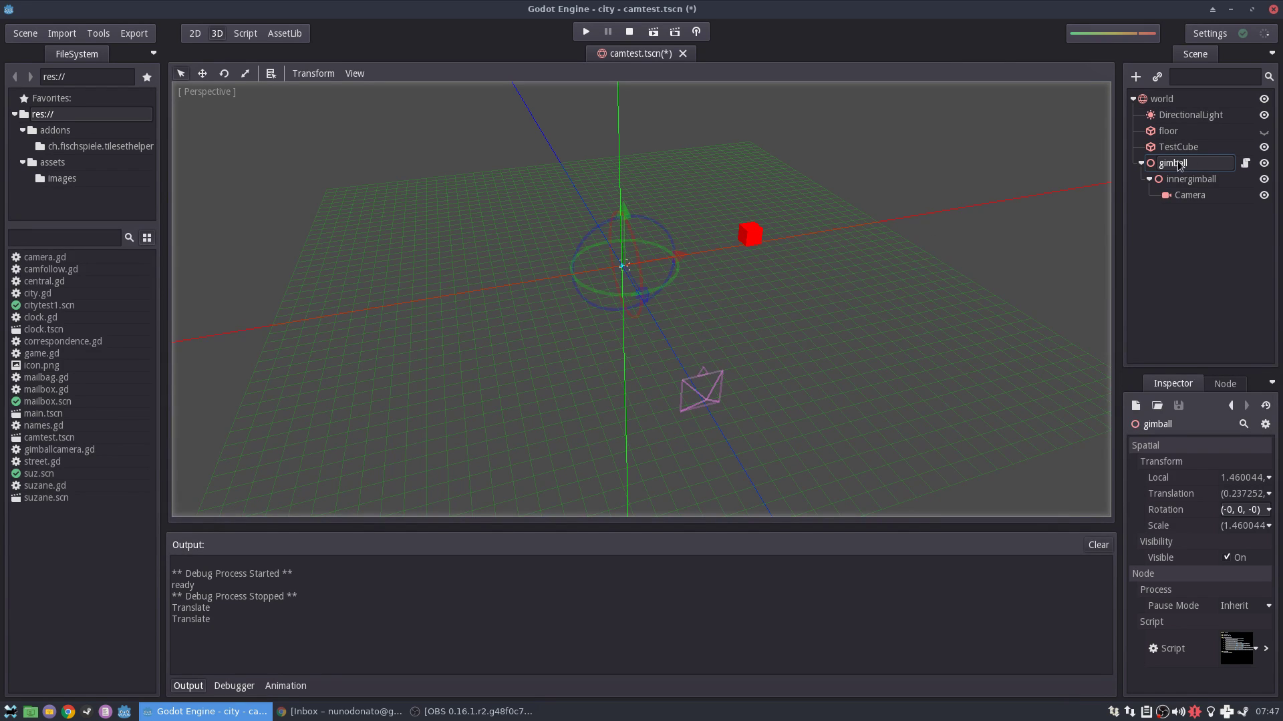
mouse_move(679, 266)
left_mouse_down()
mouse_move(804, 236)
mouse_move(676, 274)
left_mouse_up()
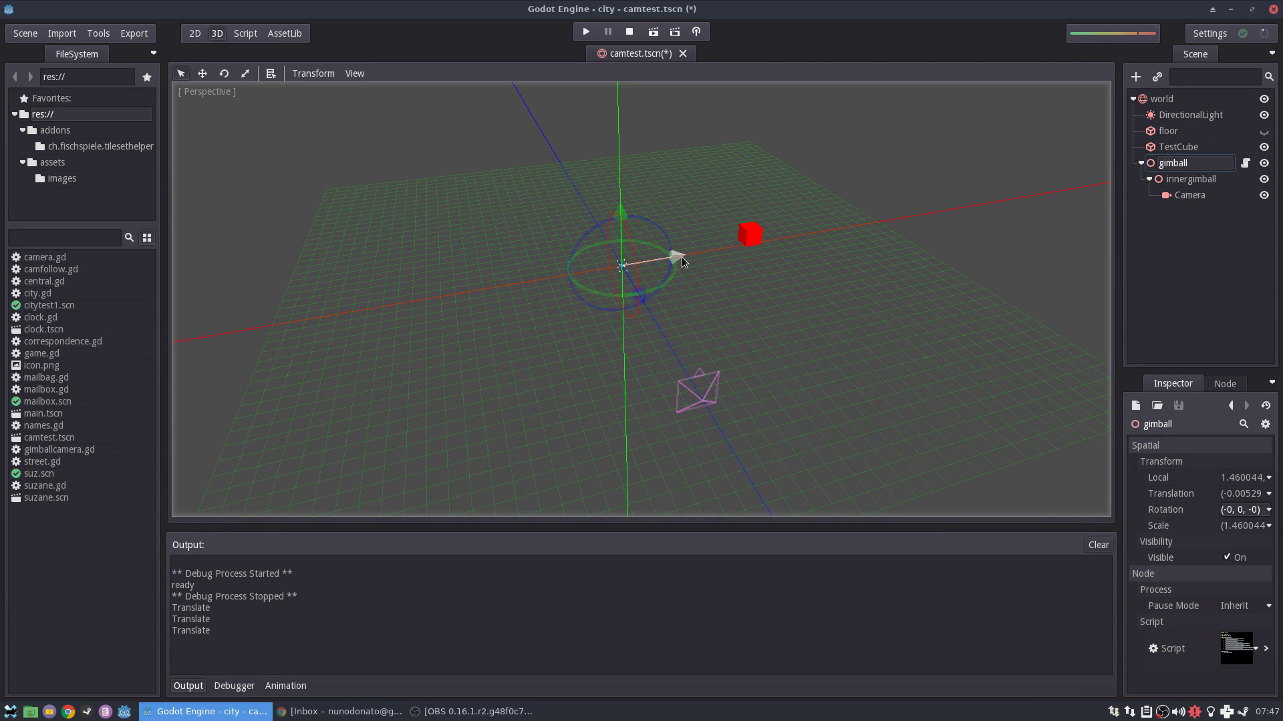
mouse_move(681, 256)
left_mouse_down()
mouse_move(771, 237)
mouse_move(684, 266)
left_mouse_up()
middle_click_drag(686, 307, 641, 304)
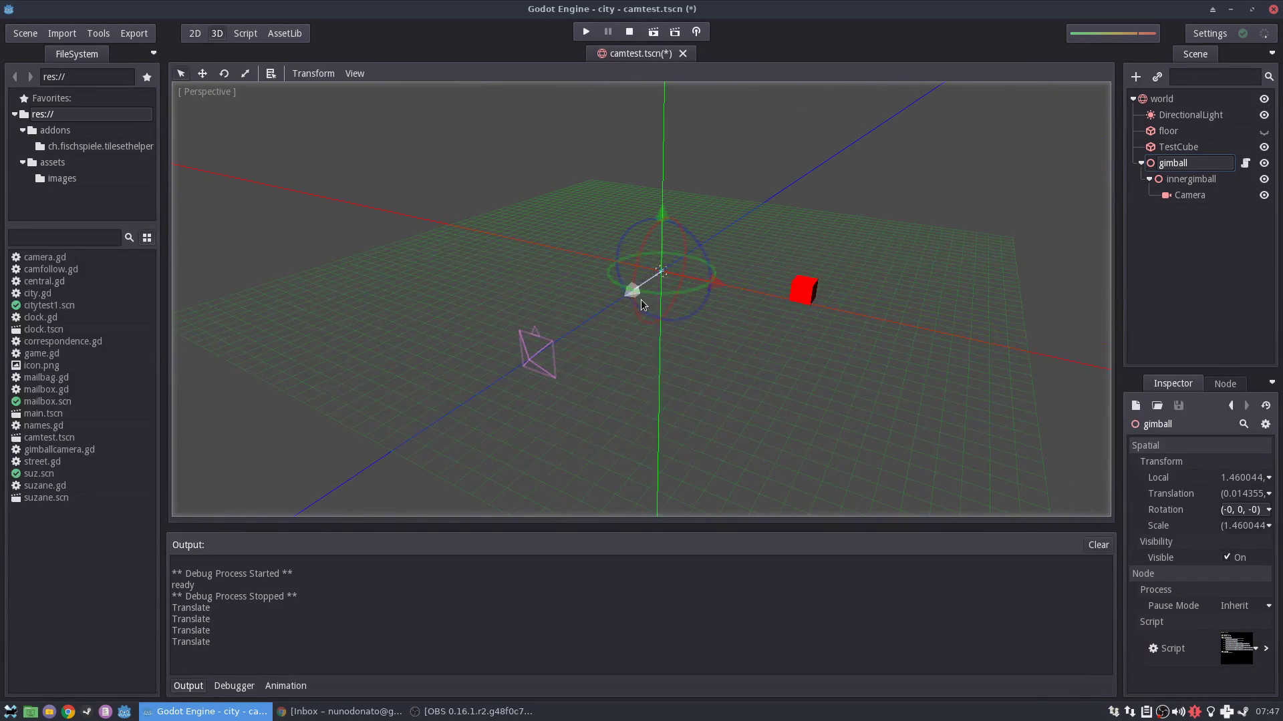